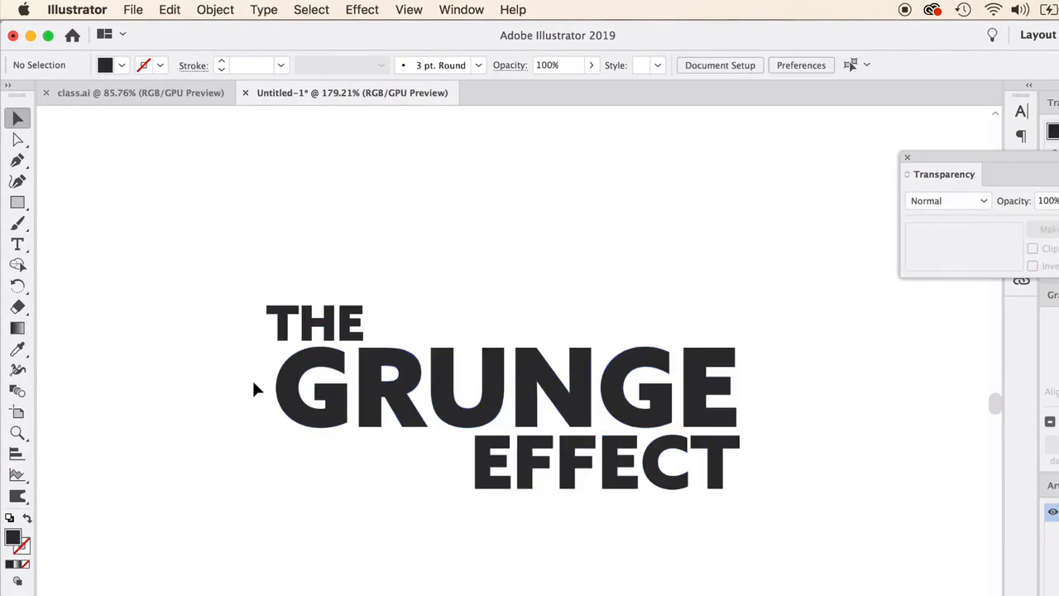
Round the upper and inner corners of the letters in "THE" by 0.01 in with the Direct Selection tool.
scroll(273, 370, "up", 5)
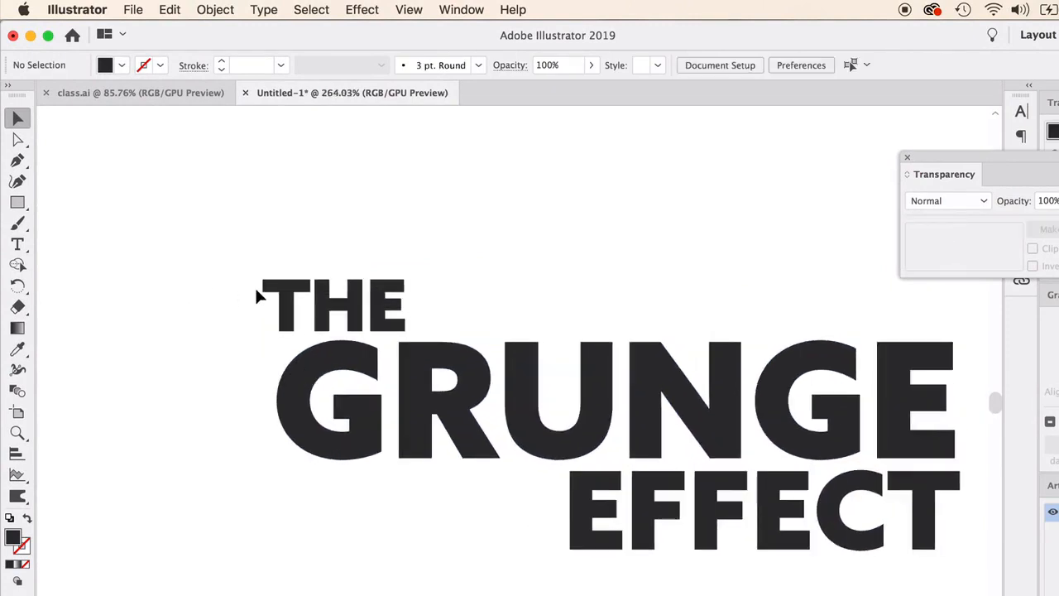
left_click_drag(179, 237, 944, 568)
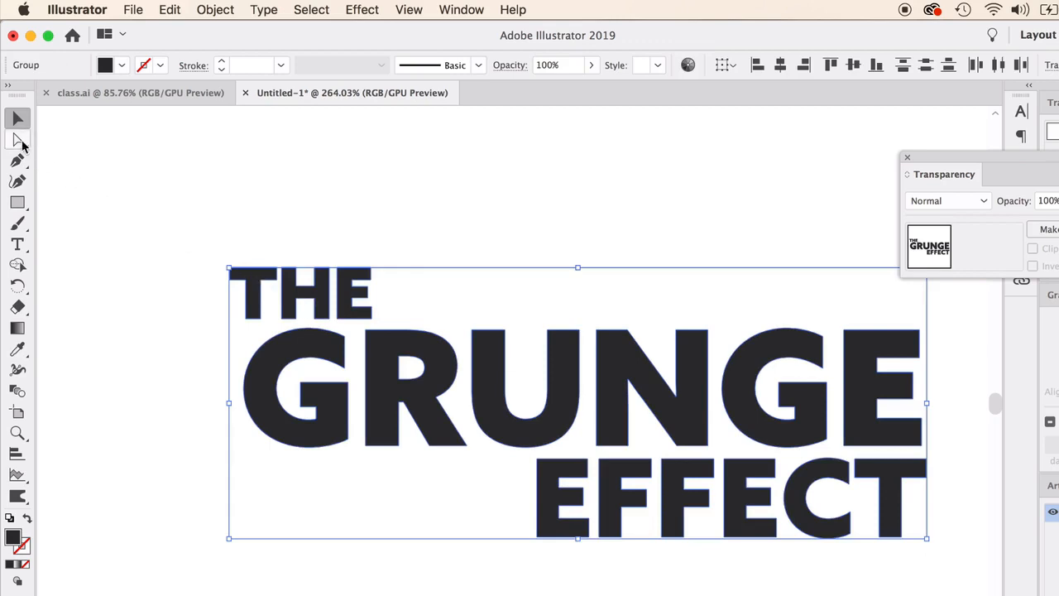
left_click(18, 139)
scroll(421, 366, "up", 6)
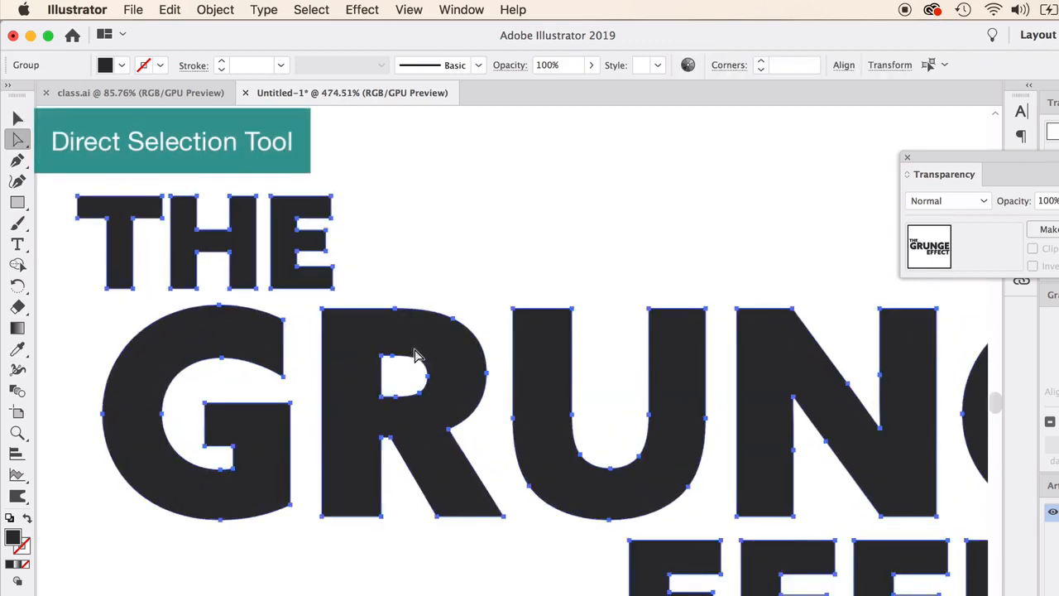
scroll(354, 340, "left", 2)
scroll(354, 340, "up", 1)
left_click(208, 232)
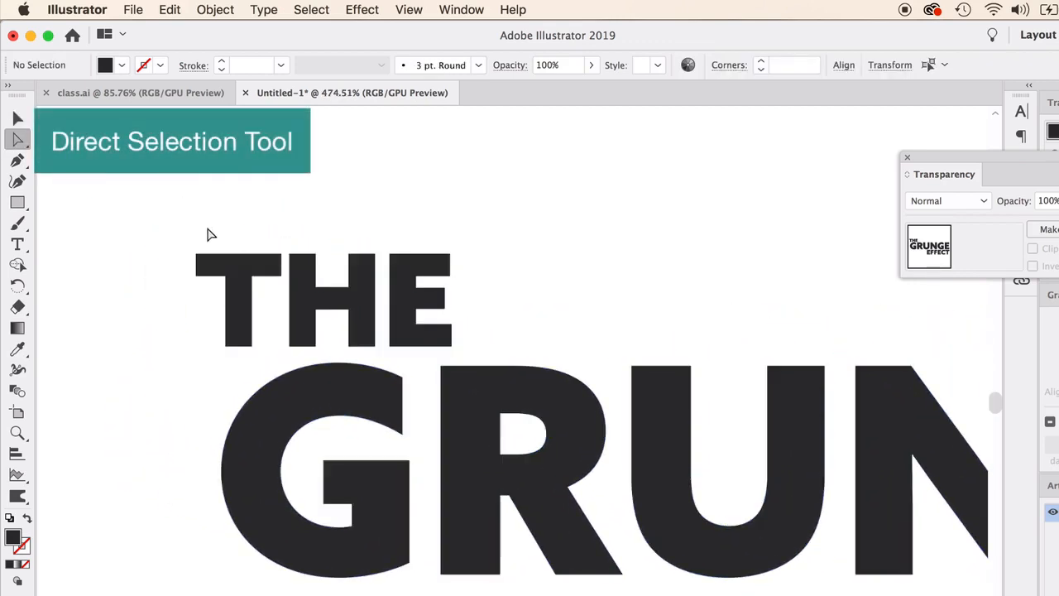
left_click(213, 267)
left_click_drag(162, 214, 488, 331)
scroll(236, 279, "up", 2)
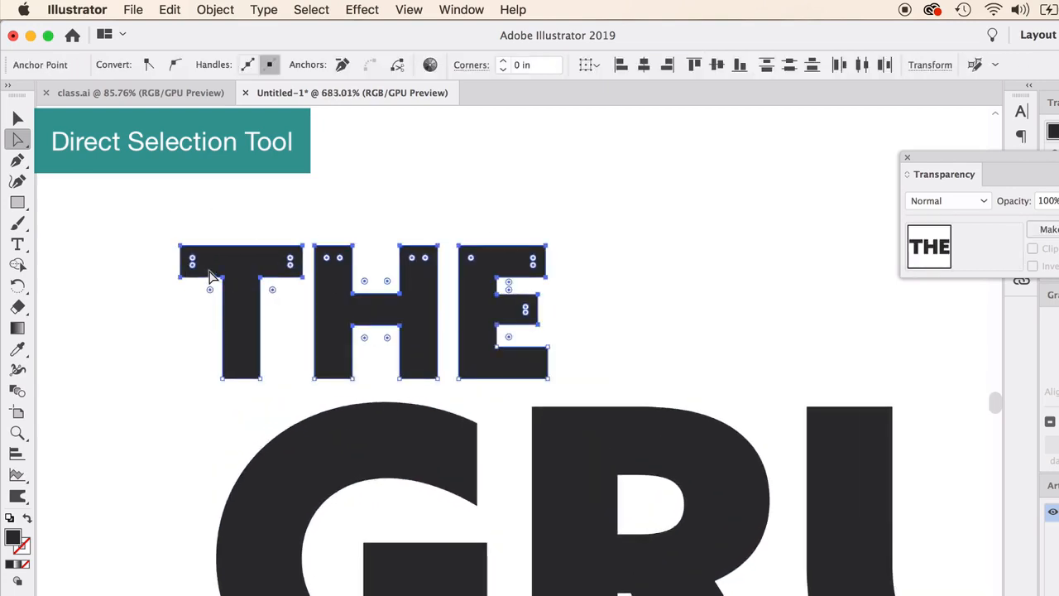
scroll(196, 268, "up", 3)
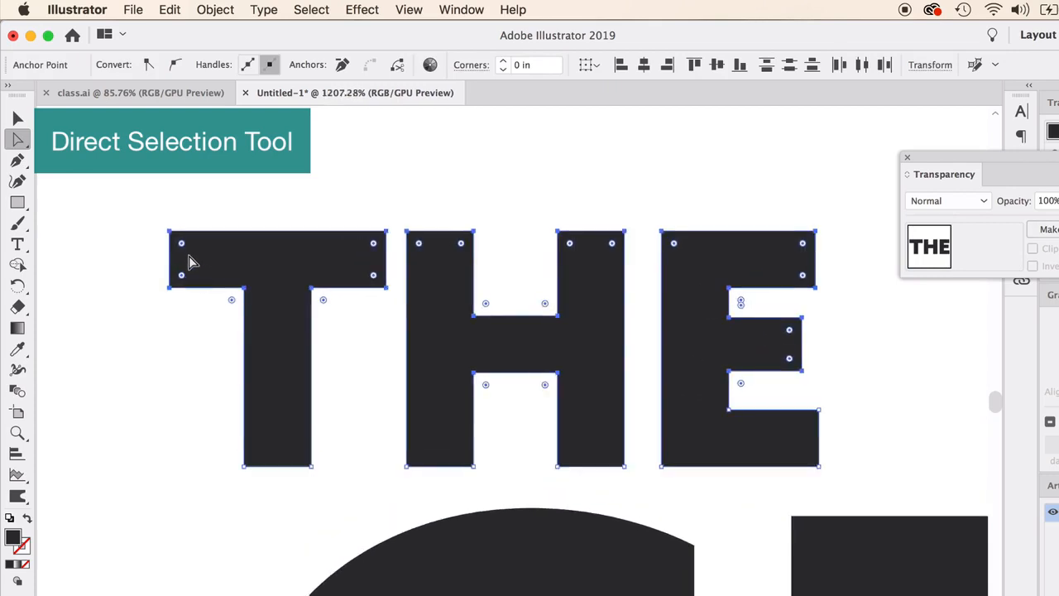
mouse_move(182, 241)
left_mouse_down()
mouse_move(205, 244)
mouse_move(175, 241)
left_mouse_up()
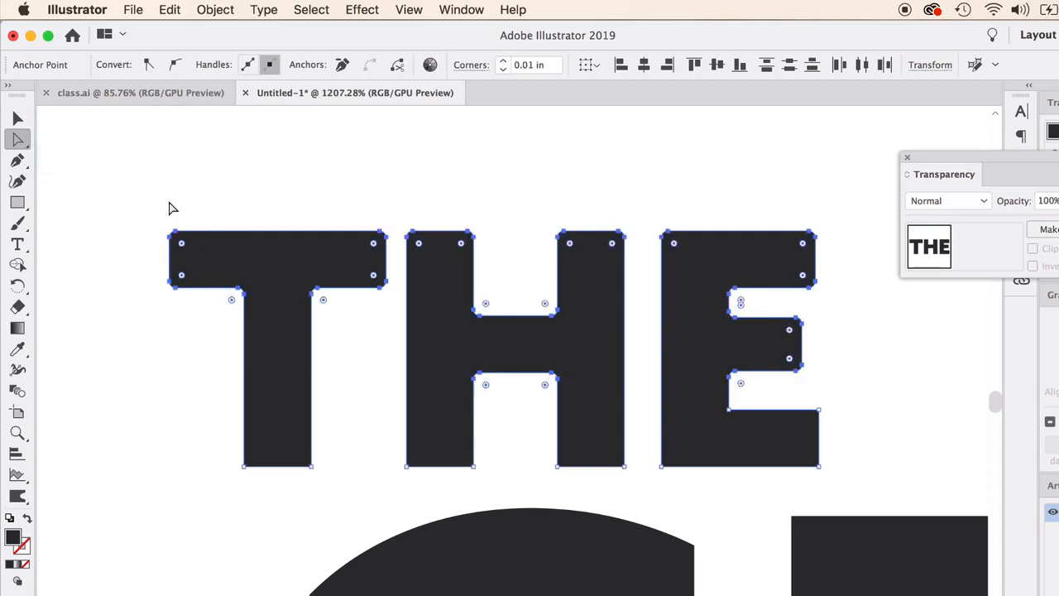
left_click(551, 147)
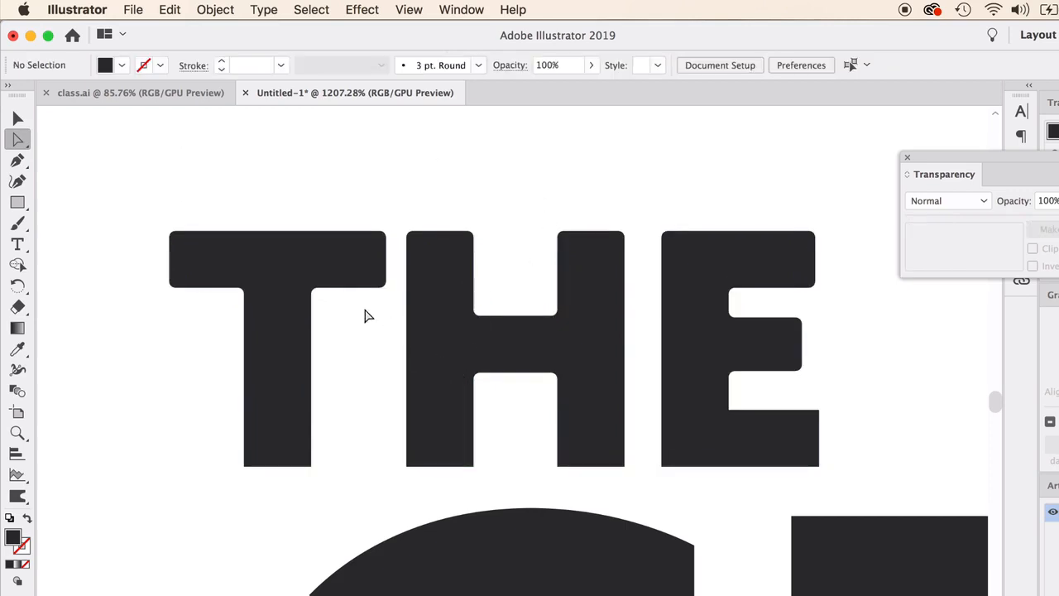
Round the remaining sharp corners of the letter T in "THE".
left_click(294, 287)
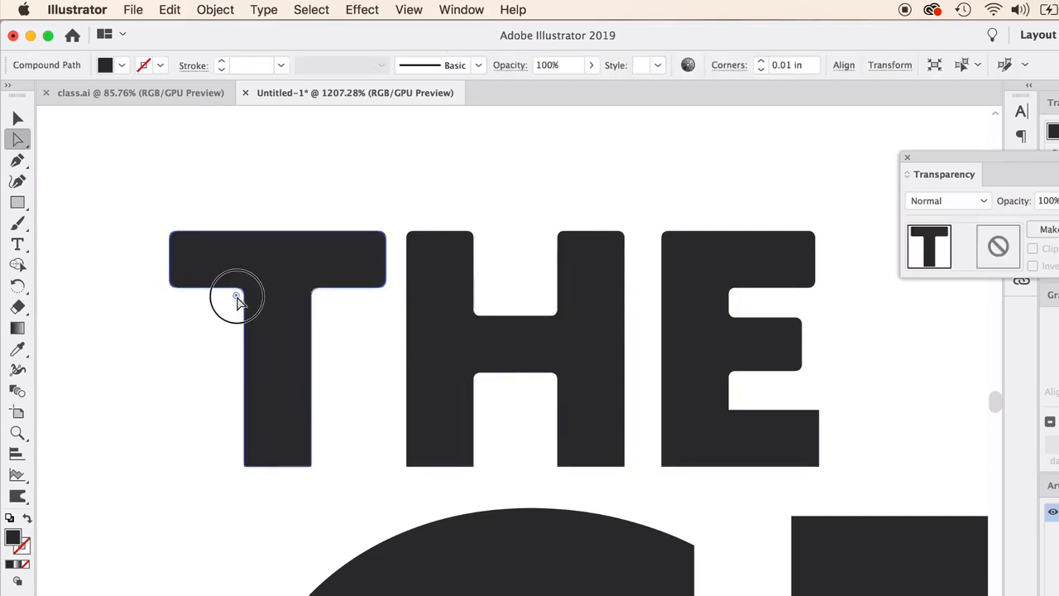
left_click_drag(235, 300, 261, 450)
left_click(357, 416)
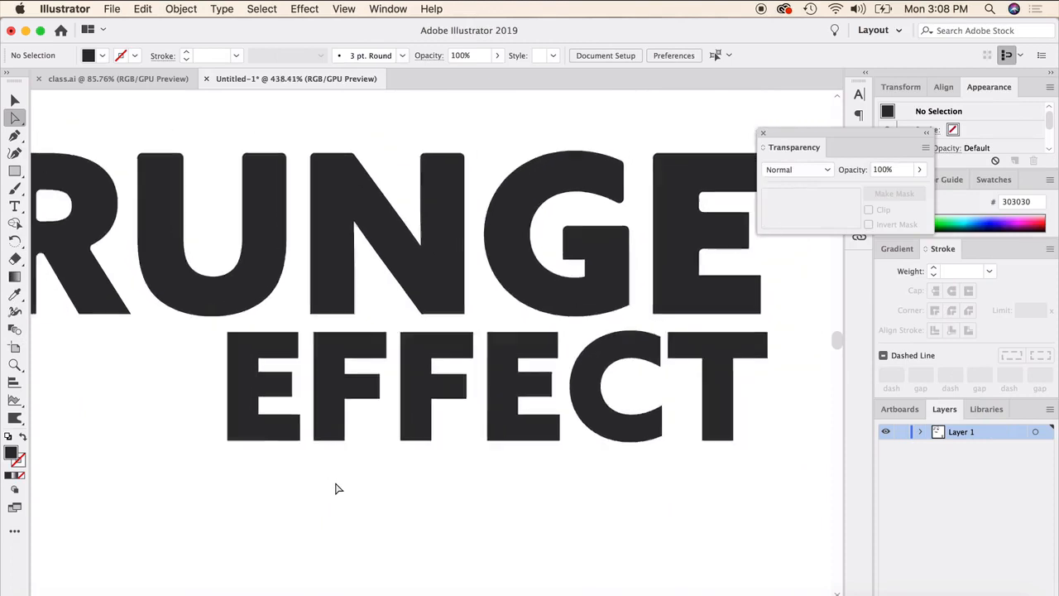
Round all corners of the letters in "EFFECT" with the live corner controls.
scroll(336, 489, "down", 3)
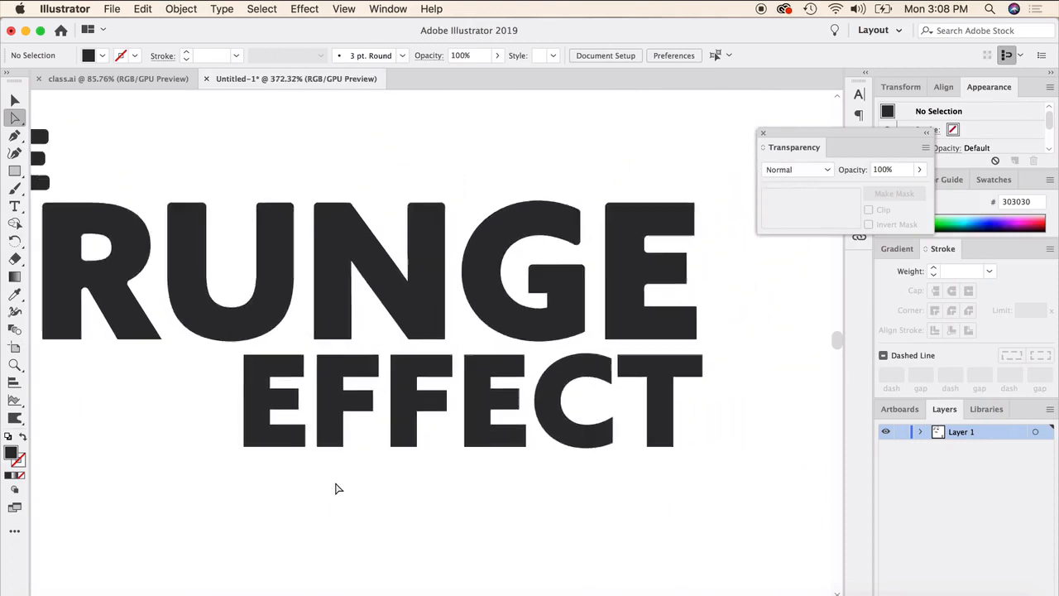
scroll(336, 488, "left", 4)
scroll(336, 488, "up", 2)
scroll(336, 488, "down", 3)
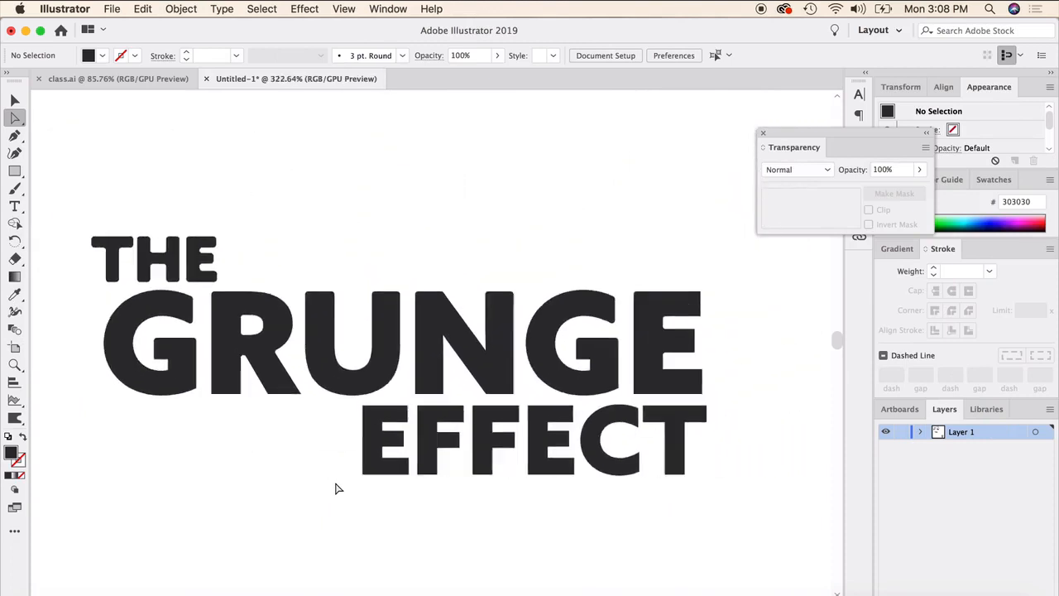
scroll(208, 320, "down", 1)
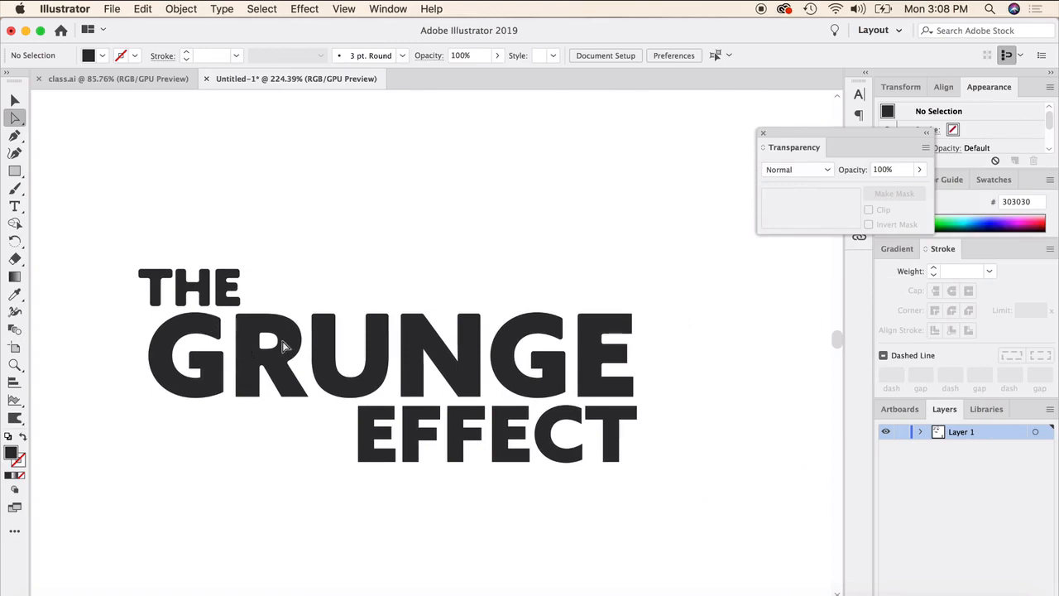
scroll(398, 441, "up", 2)
scroll(398, 441, "up", 2)
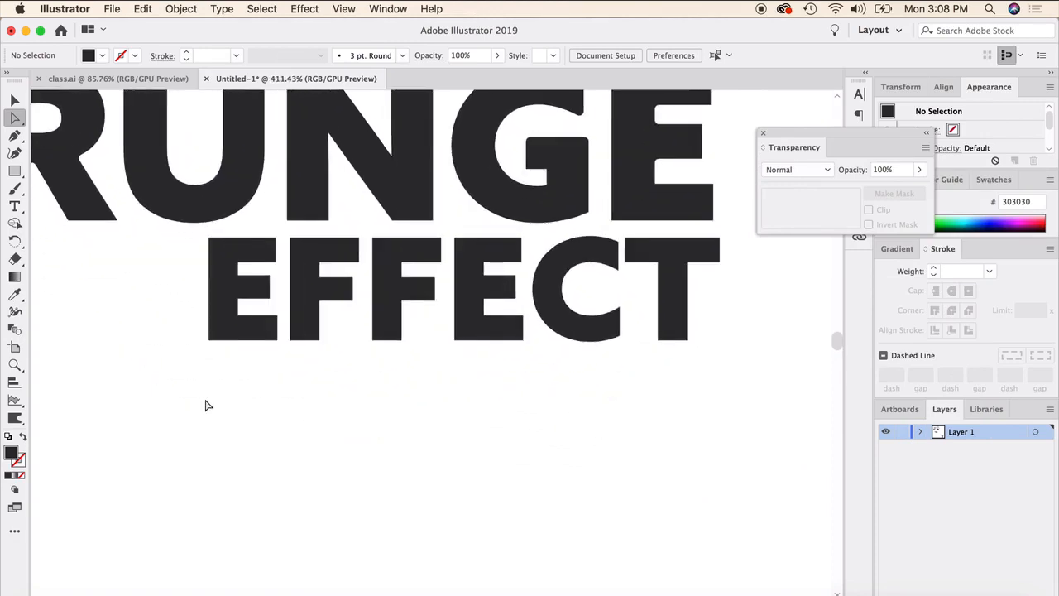
left_click_drag(197, 397, 760, 301)
scroll(723, 326, "up", 3)
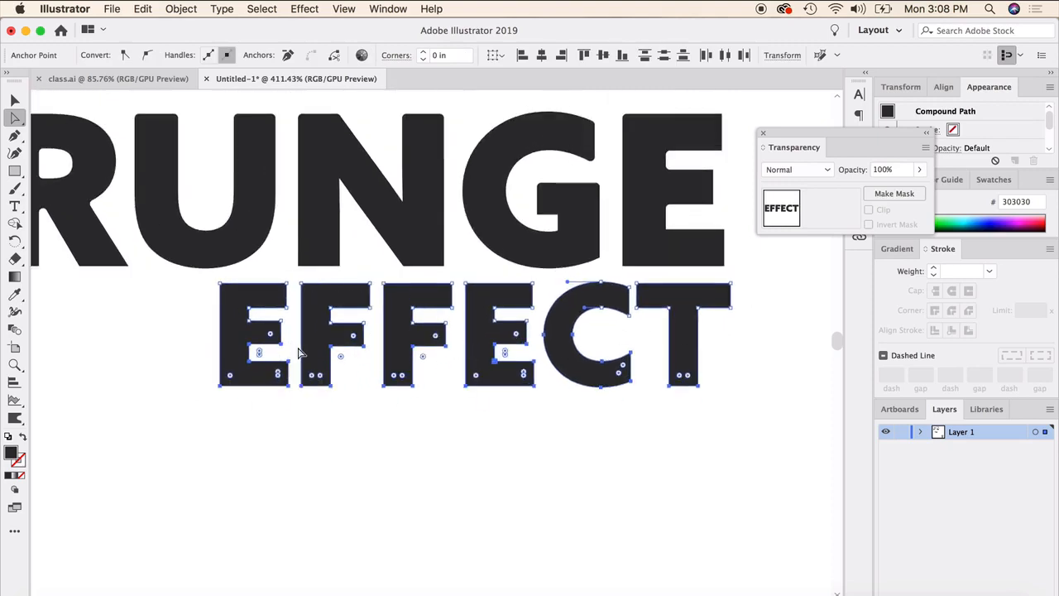
scroll(294, 354, "up", 2)
mouse_move(265, 332)
left_mouse_down()
mouse_move(260, 326)
mouse_move(276, 338)
left_mouse_up()
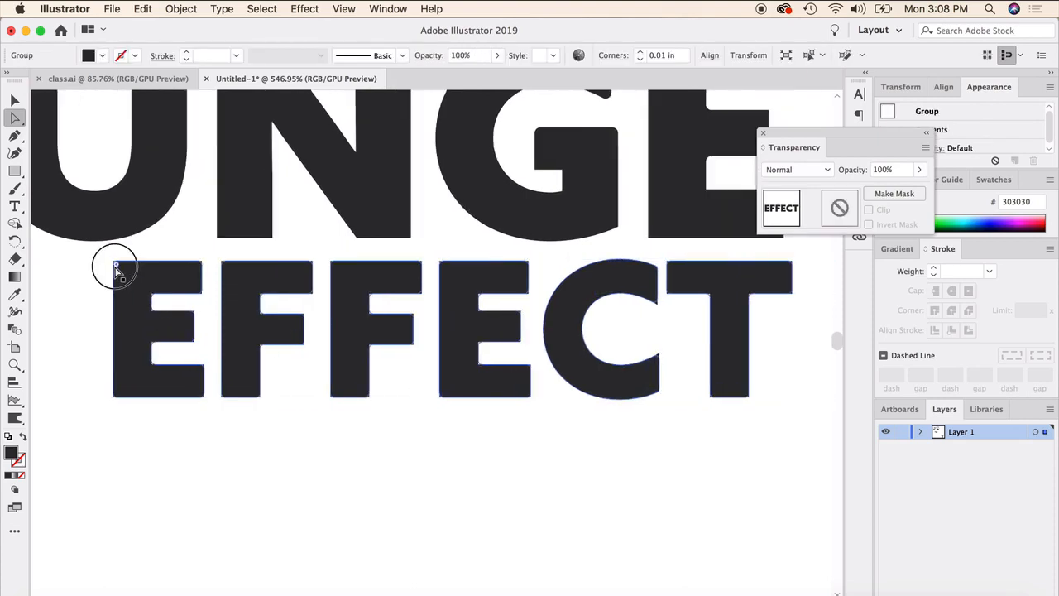
left_click_drag(122, 273, 117, 270)
left_click(84, 302)
Select all the lettering of "THE GRUNGE EFFECT" with the Selection tool and group it into one object.
scroll(161, 379, "up", 3)
scroll(161, 379, "left", 3)
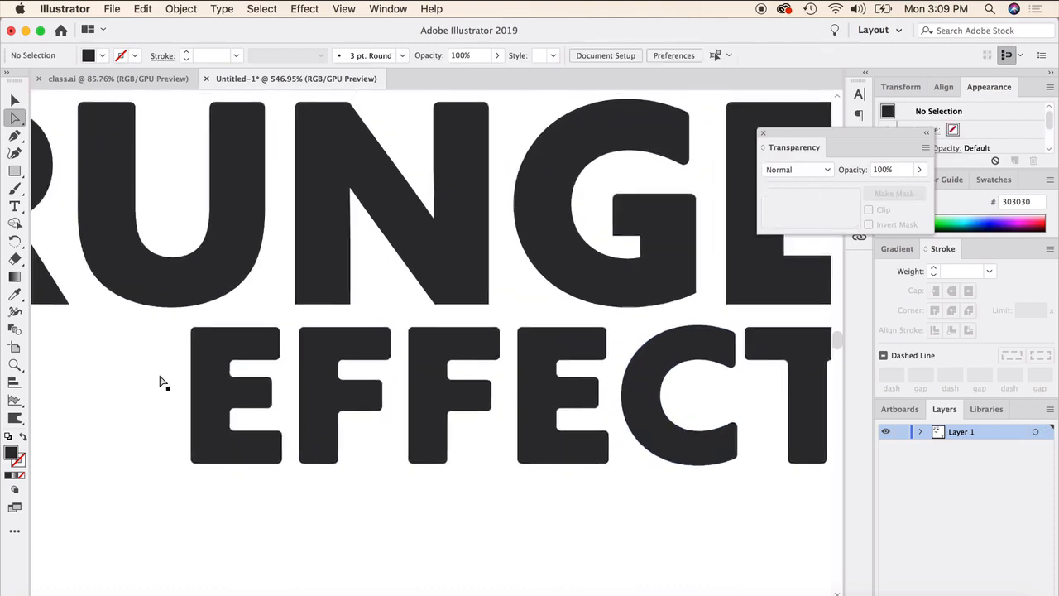
scroll(165, 381, "down", 10)
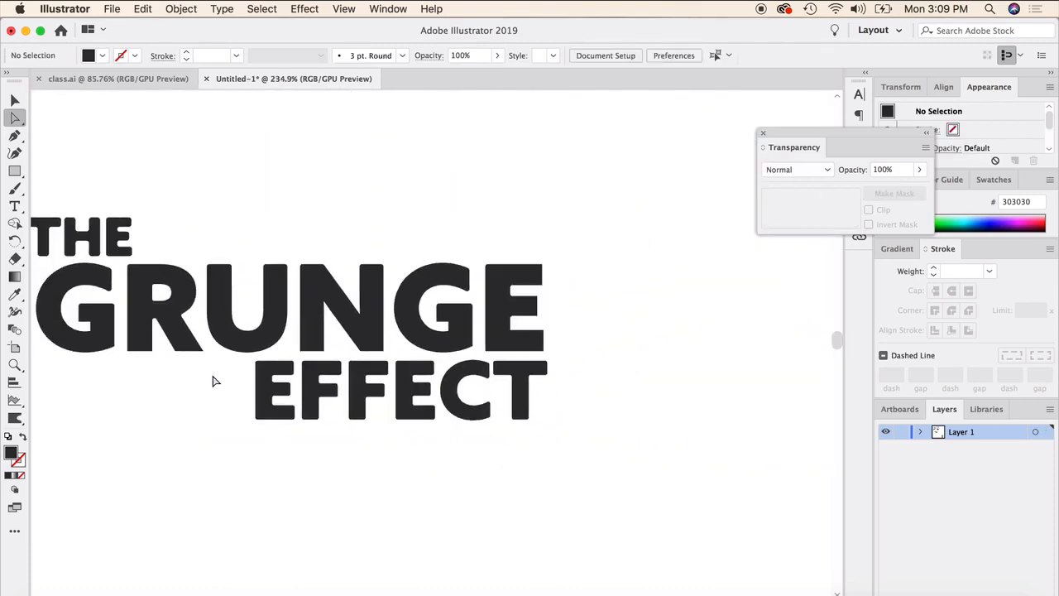
scroll(212, 381, "left", 3)
scroll(213, 380, "down", 1)
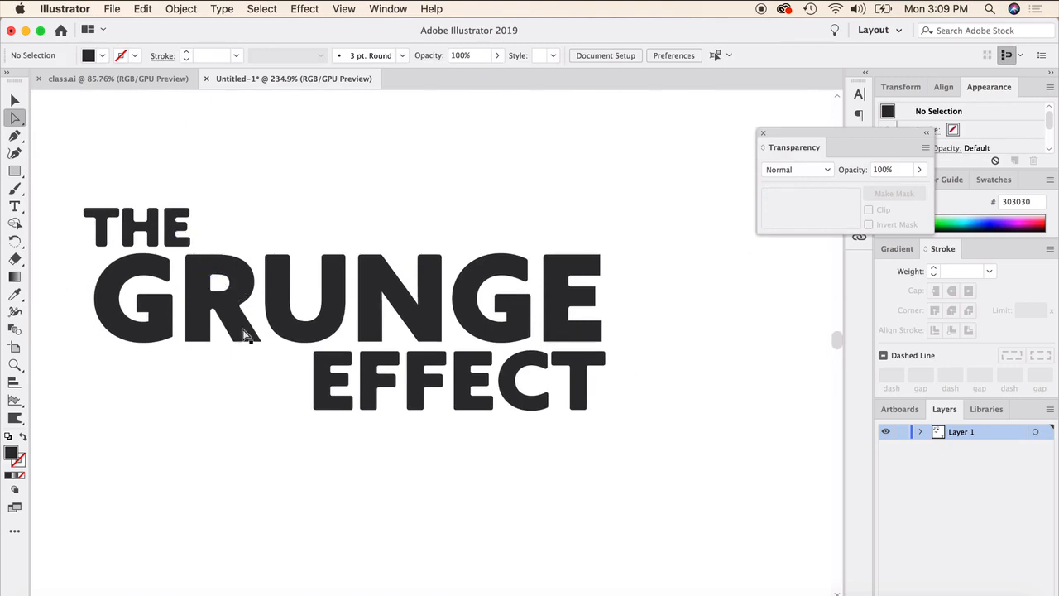
scroll(248, 327, "down", 3)
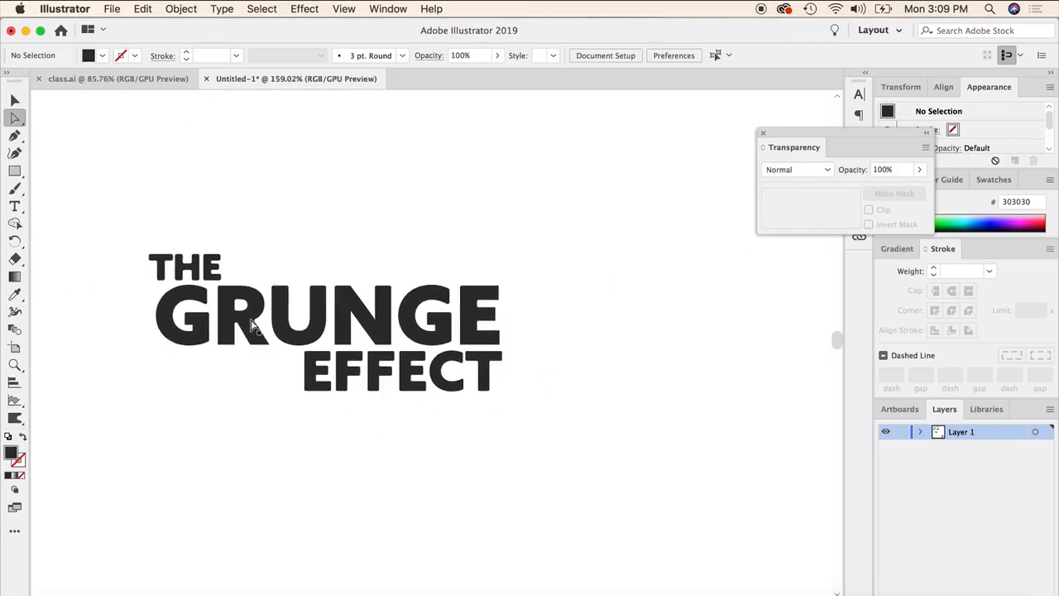
scroll(252, 324, "left", 2)
scroll(253, 324, "up", 1)
left_click(15, 100)
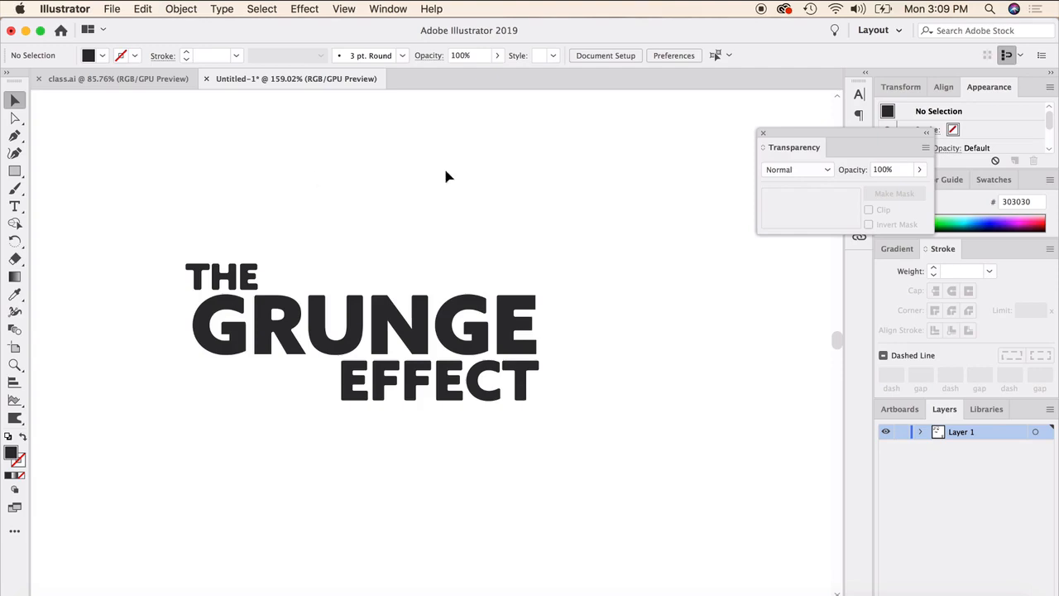
left_click_drag(66, 175, 730, 499)
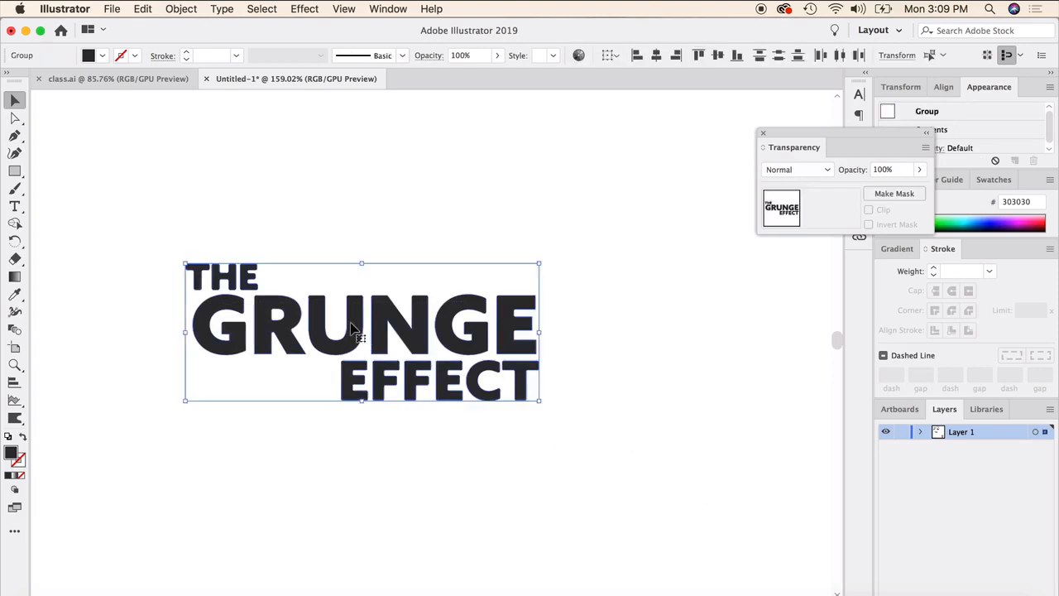
right_click(303, 315)
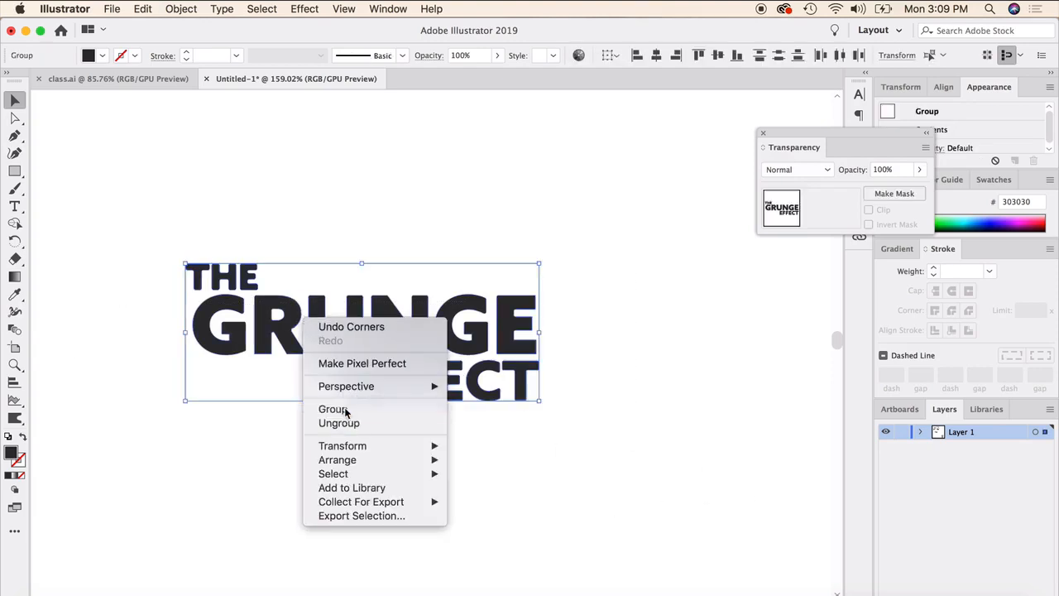
left_click(313, 421)
left_click(628, 365)
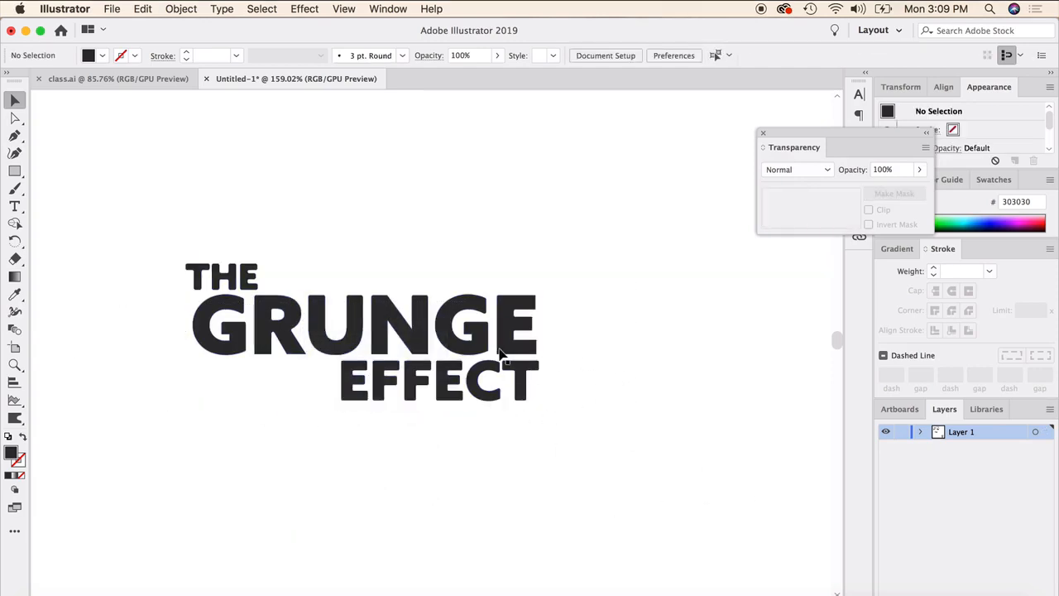
Place the Spoon Graphics Washed texture as a linked image, scale it down and position it so it fully covers the lettering.
scroll(501, 354, "down", 2)
scroll(477, 166, "up", 1)
left_click_drag(480, 131, 496, 404)
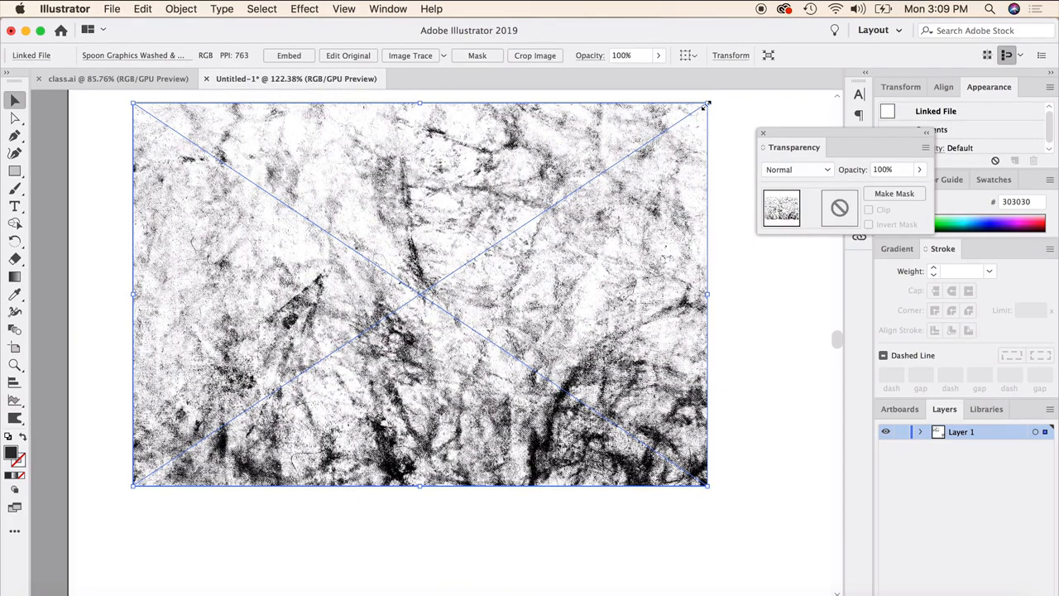
left_click_drag(707, 103, 485, 312)
left_click_drag(455, 393, 466, 511)
left_click_drag(486, 423, 524, 397)
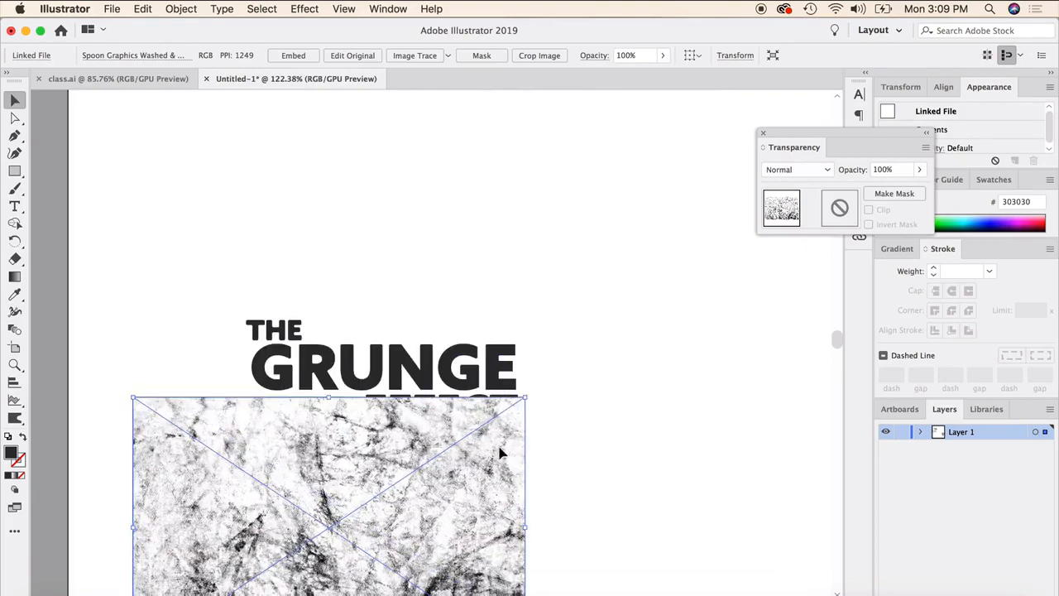
left_click_drag(478, 517, 529, 367)
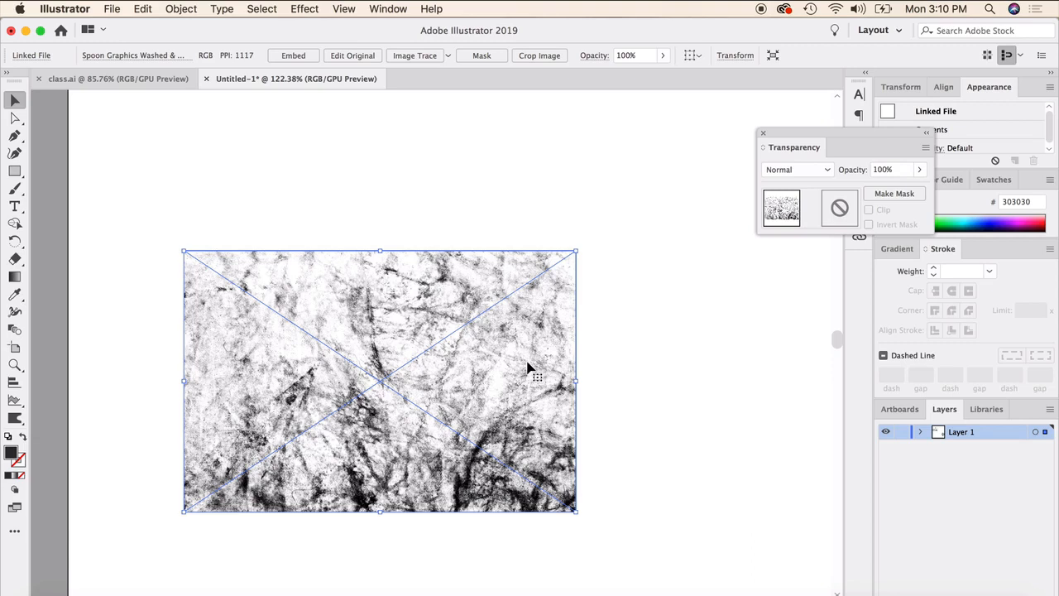
Select the texture together with the lettering beneath it and make an opacity mask from them.
left_click(145, 327)
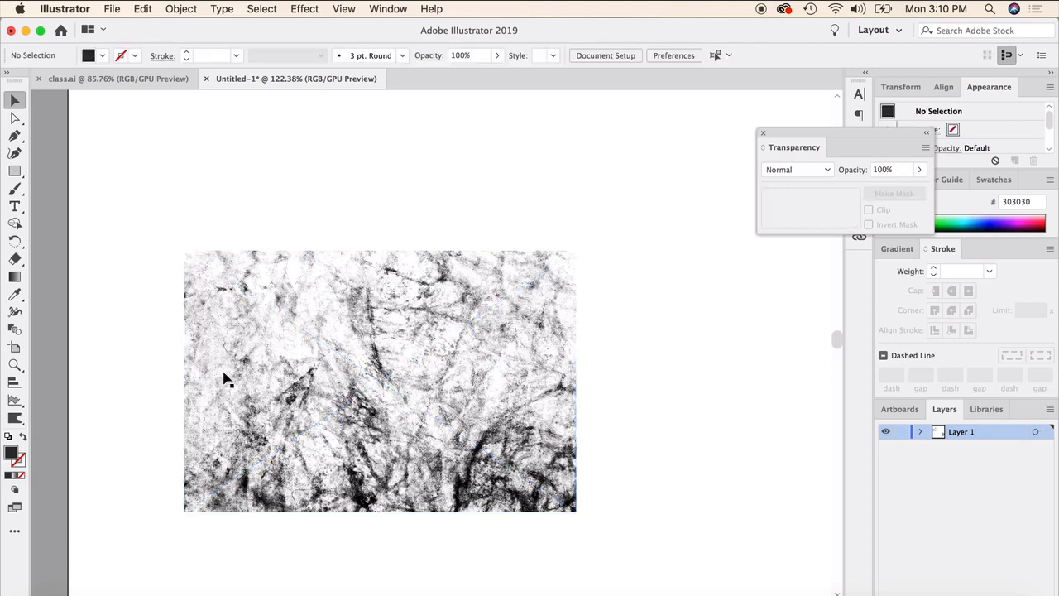
left_click_drag(255, 286, 736, 553)
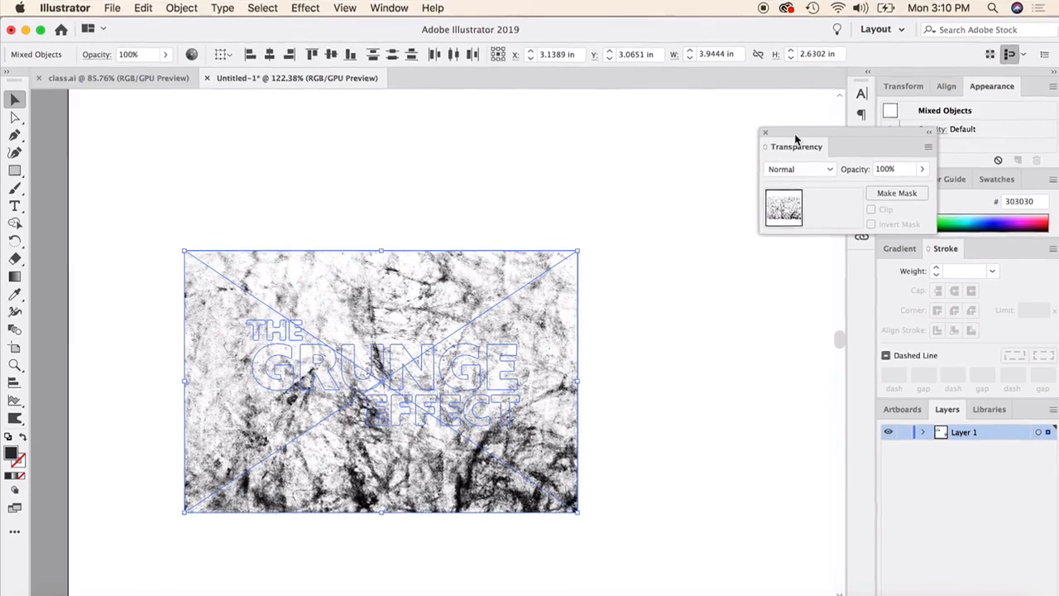
left_click_drag(793, 141, 552, 149)
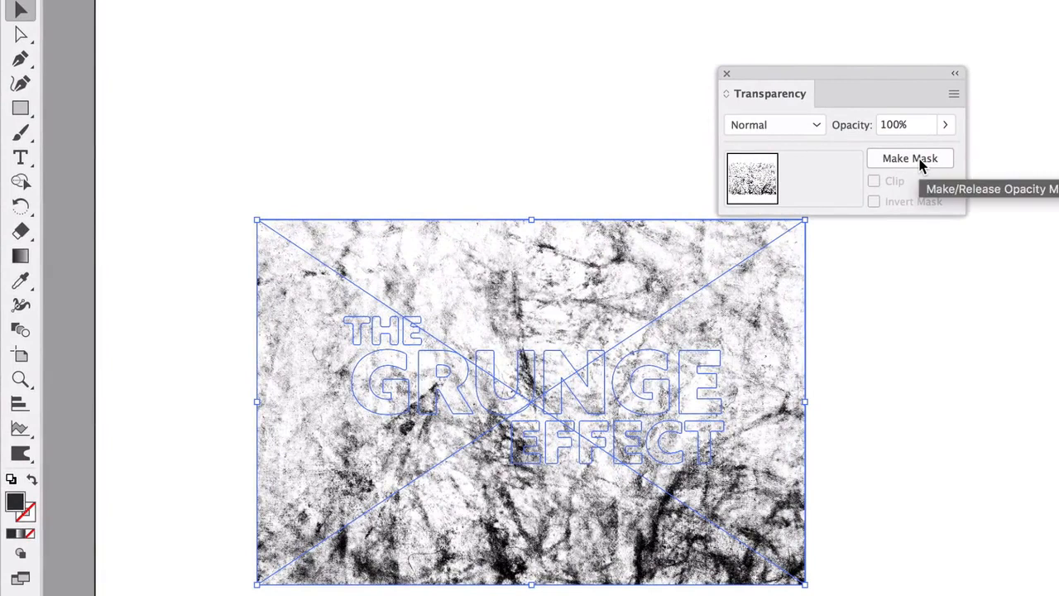
left_click(920, 161)
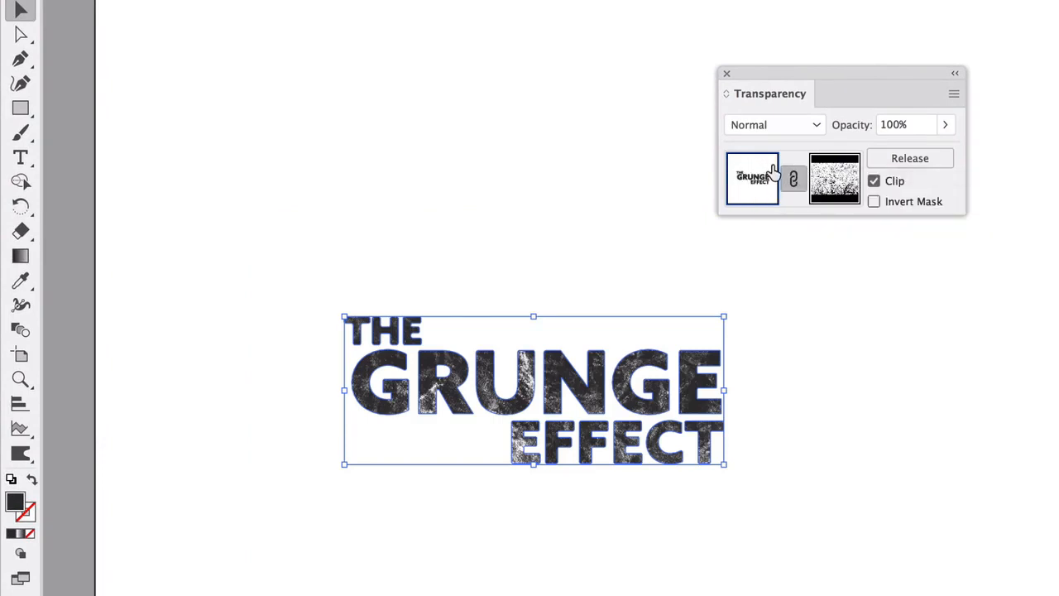
left_click(592, 255)
Invert the opacity mask on the textured lettering.
scroll(556, 535, "up", 2)
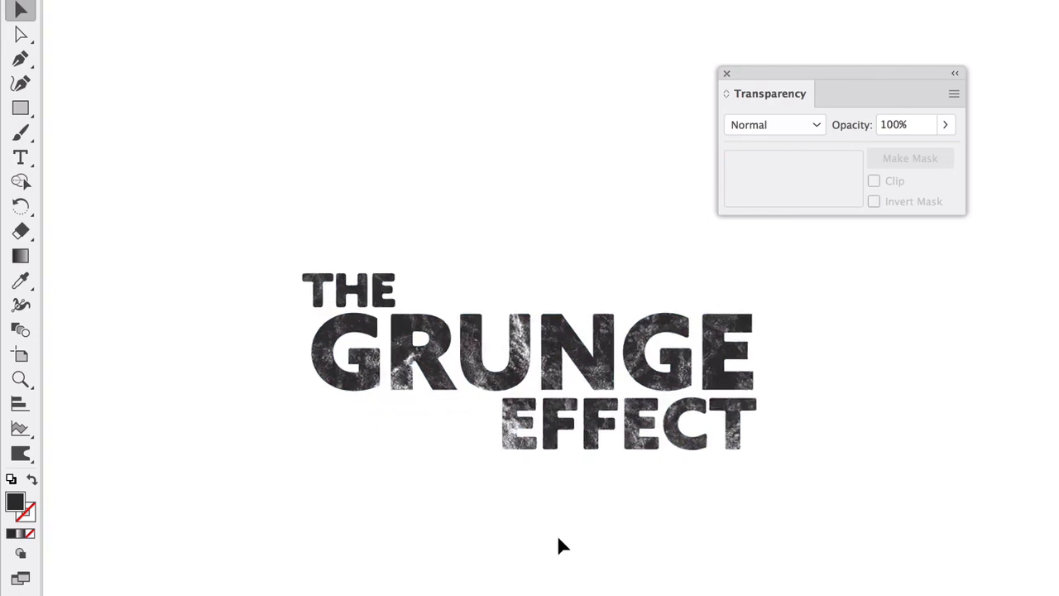
scroll(559, 537, "up", 2)
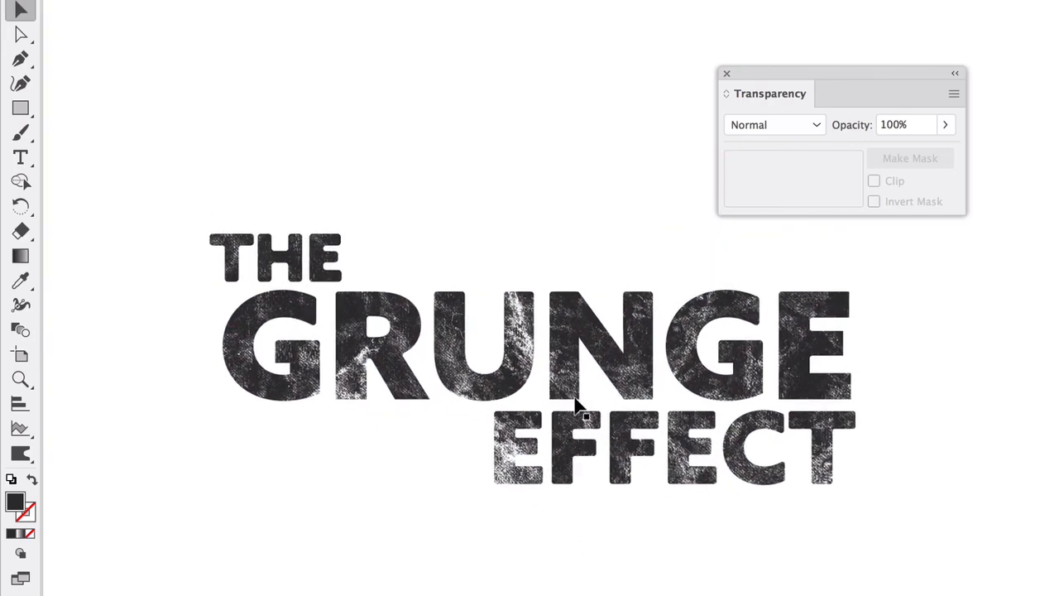
left_click(584, 338)
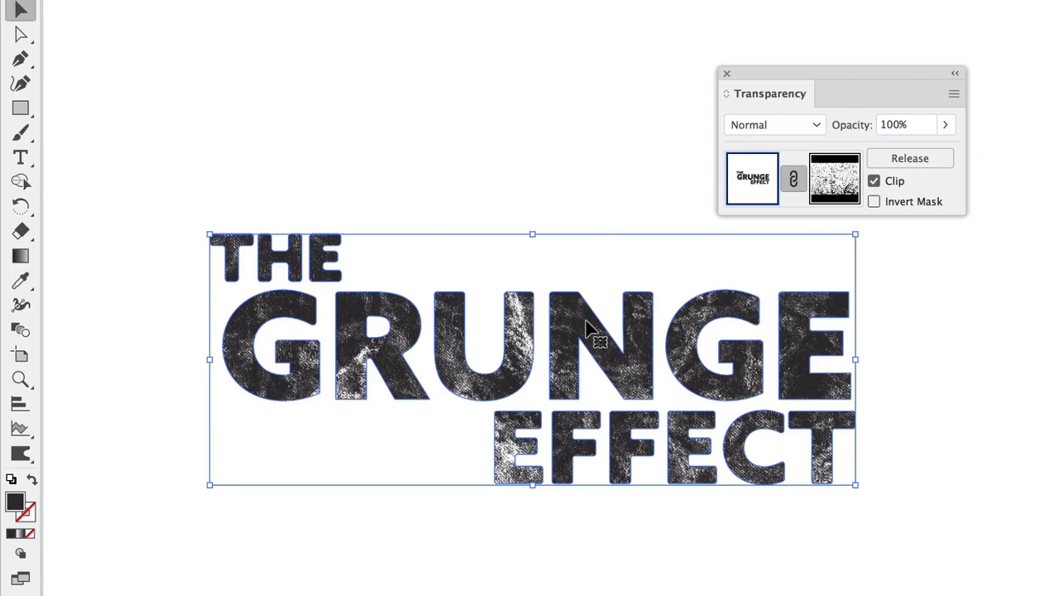
left_click(874, 201)
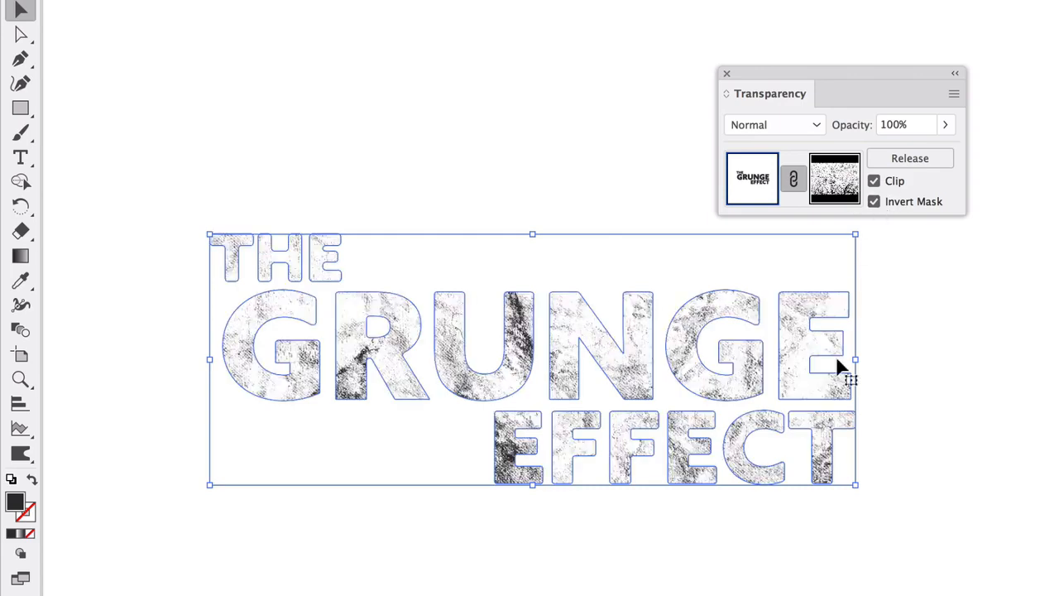
Turn off the mask inversion on the textured lettering.
left_click(895, 478)
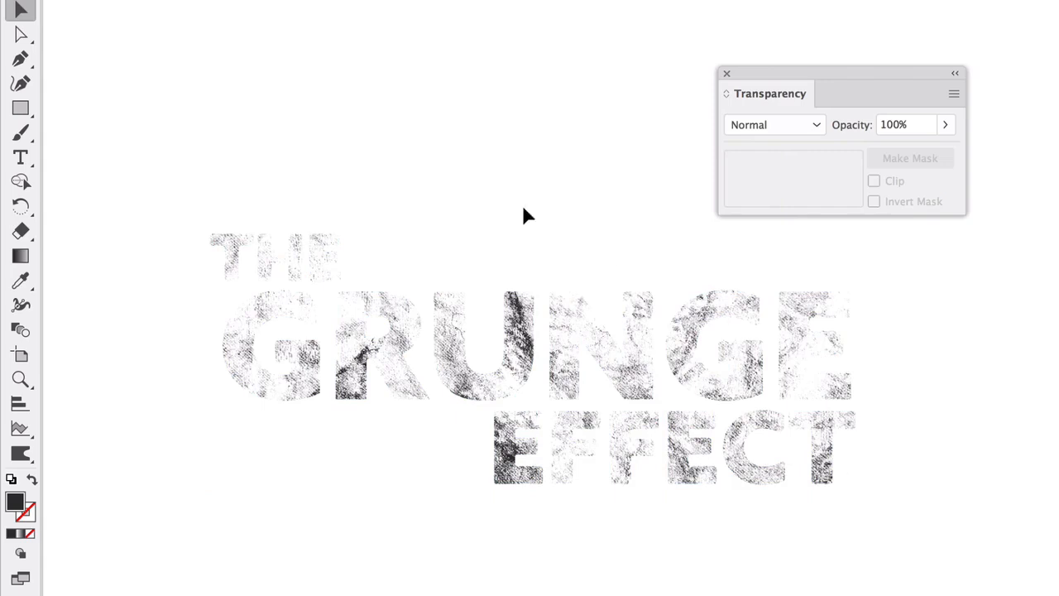
left_click(484, 395)
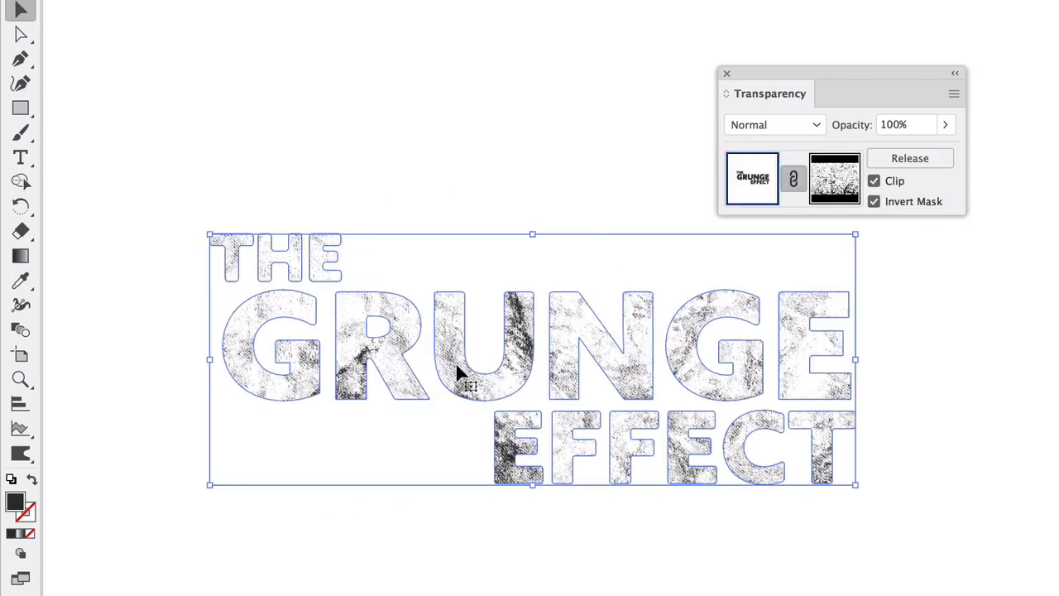
left_click(875, 202)
left_click(926, 506)
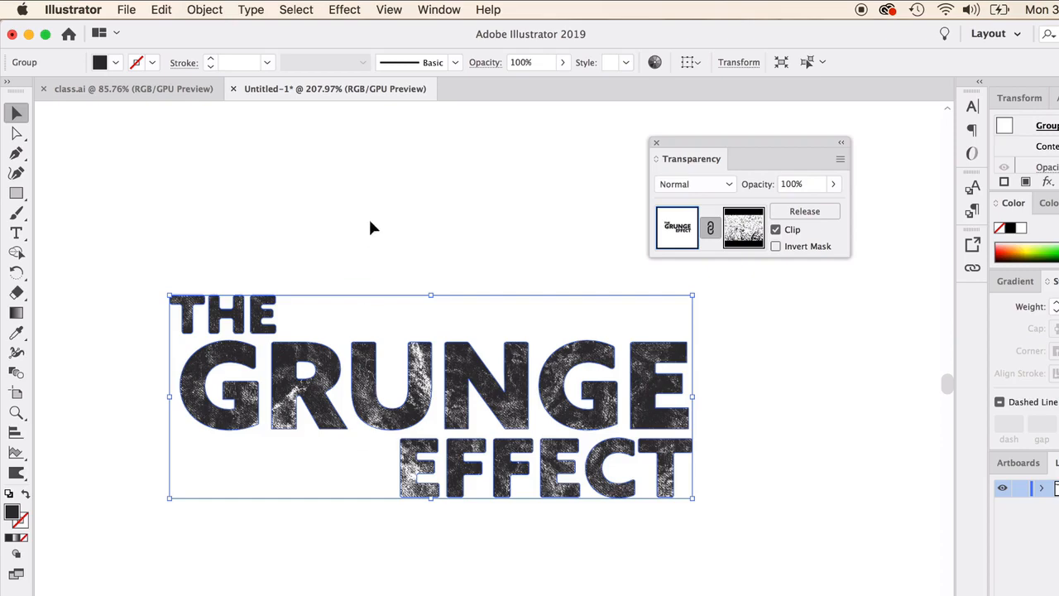
left_click(379, 7)
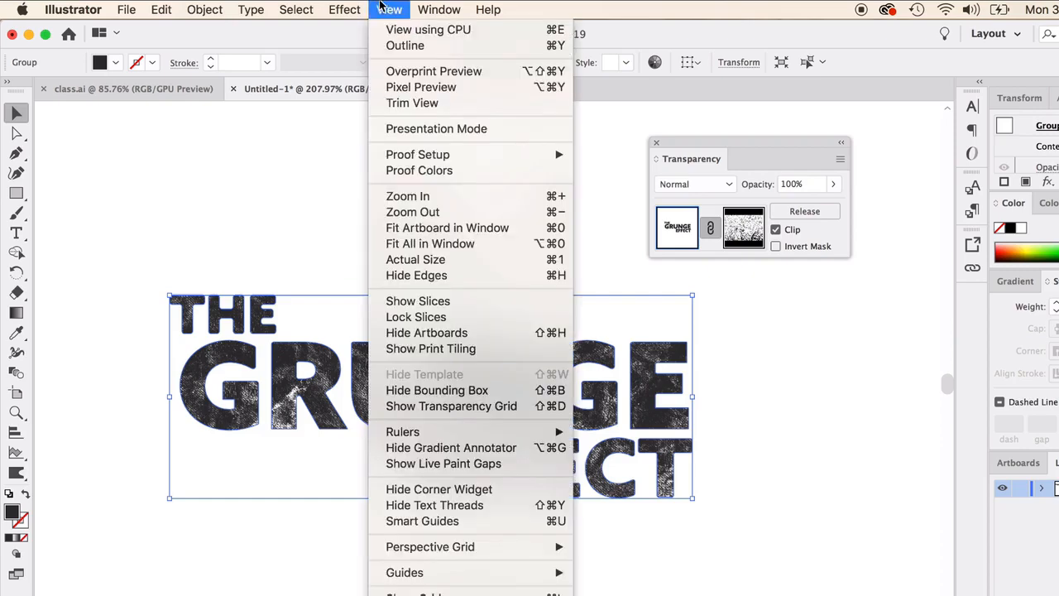
mouse_move(346, 7)
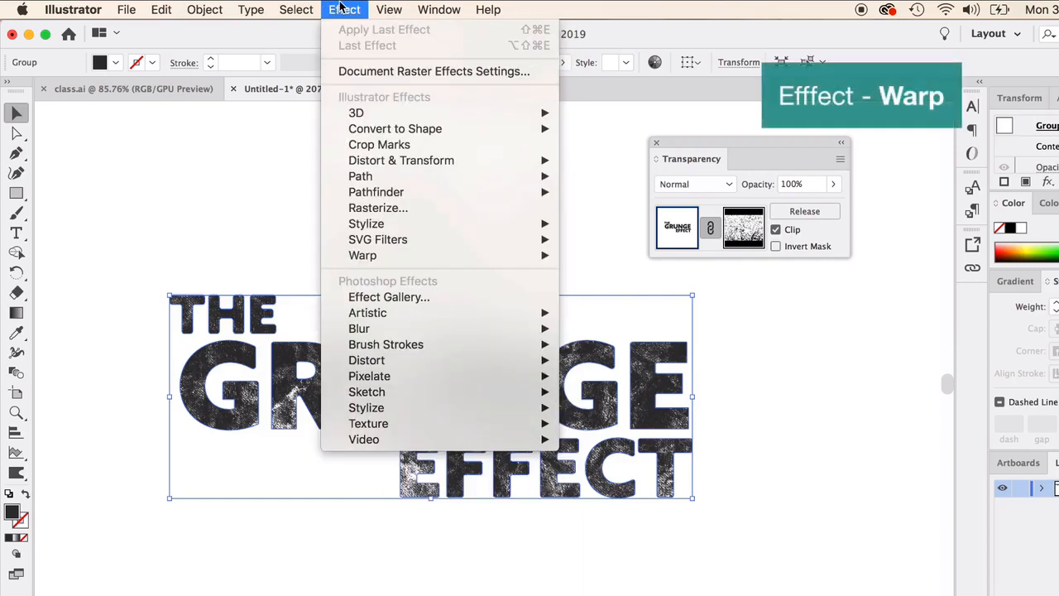
mouse_move(395, 258)
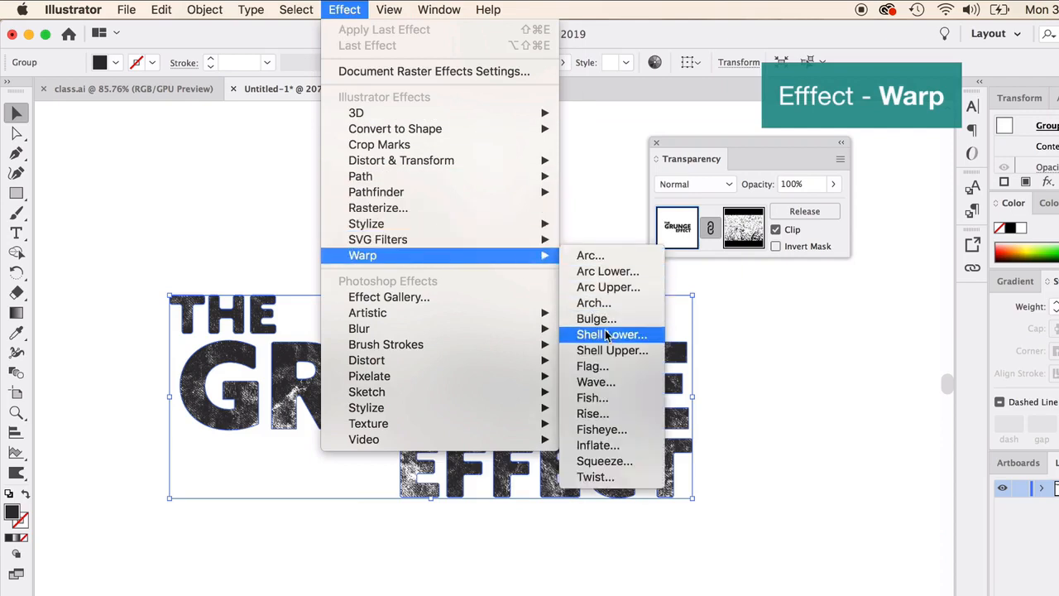
left_click(606, 386)
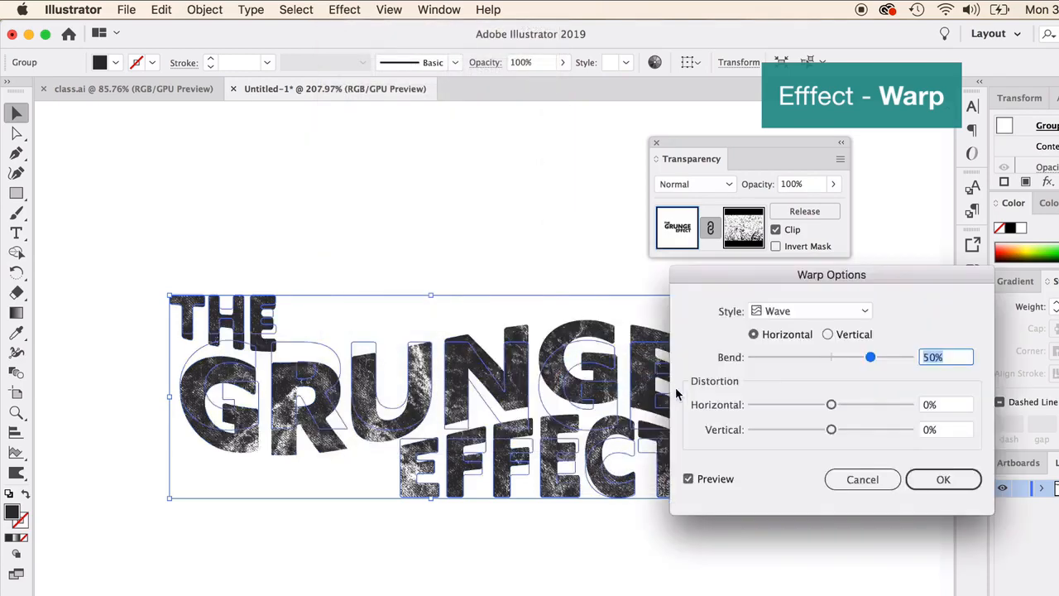
left_click_drag(747, 287, 801, 346)
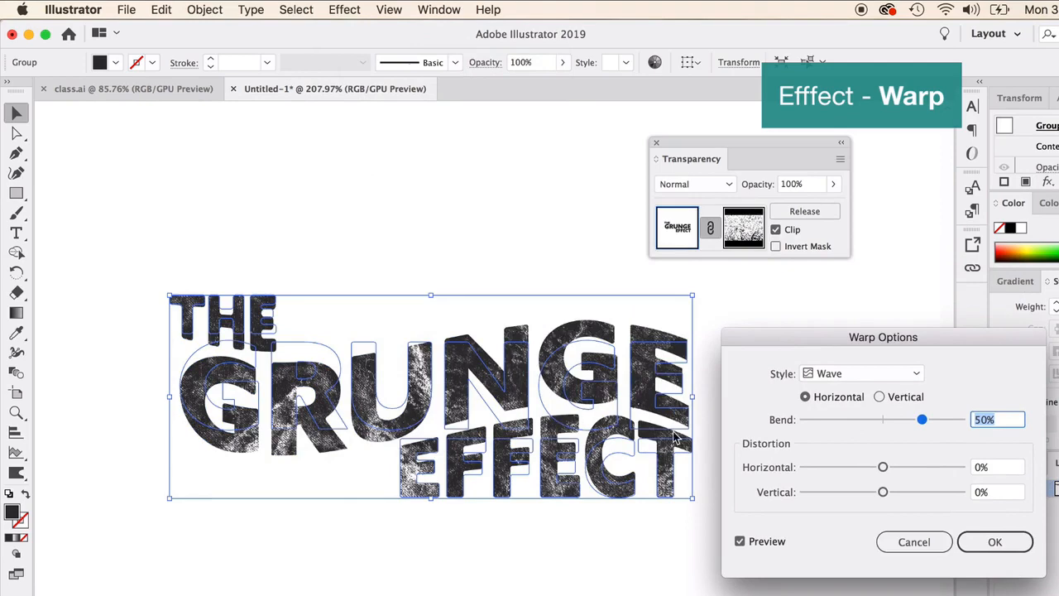
left_click(915, 542)
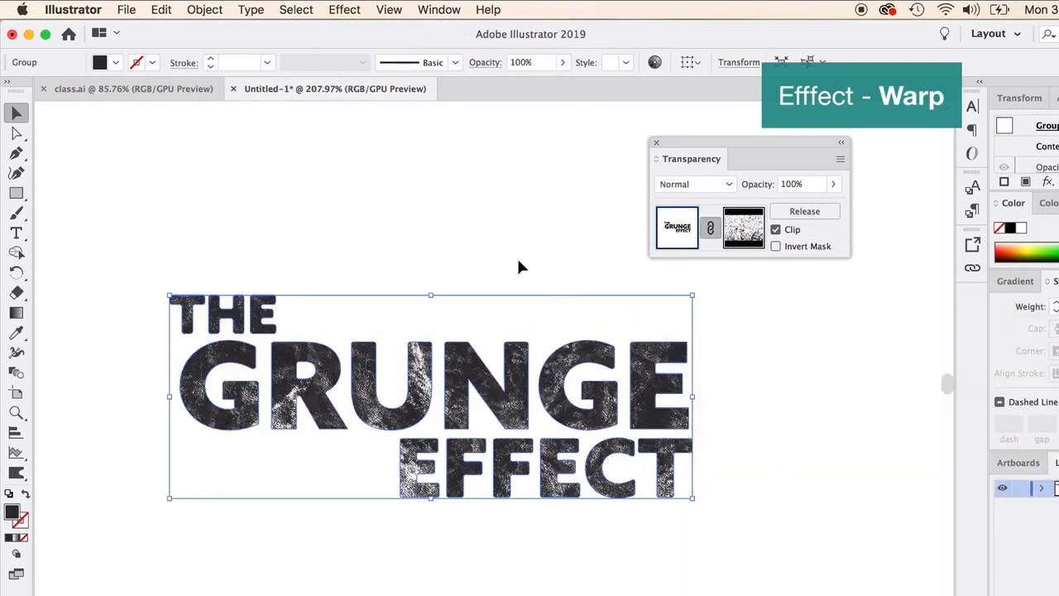
Warp the textured lettering with a horizontal Flag effect, reducing the bend to a gentle curve.
left_click(388, 9)
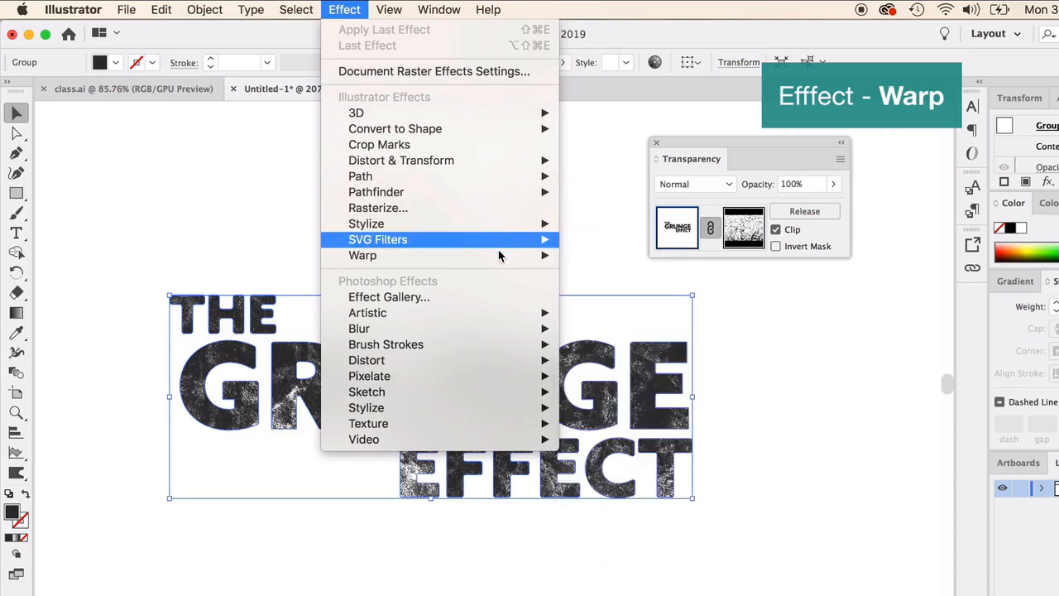
mouse_move(498, 256)
left_click(617, 431)
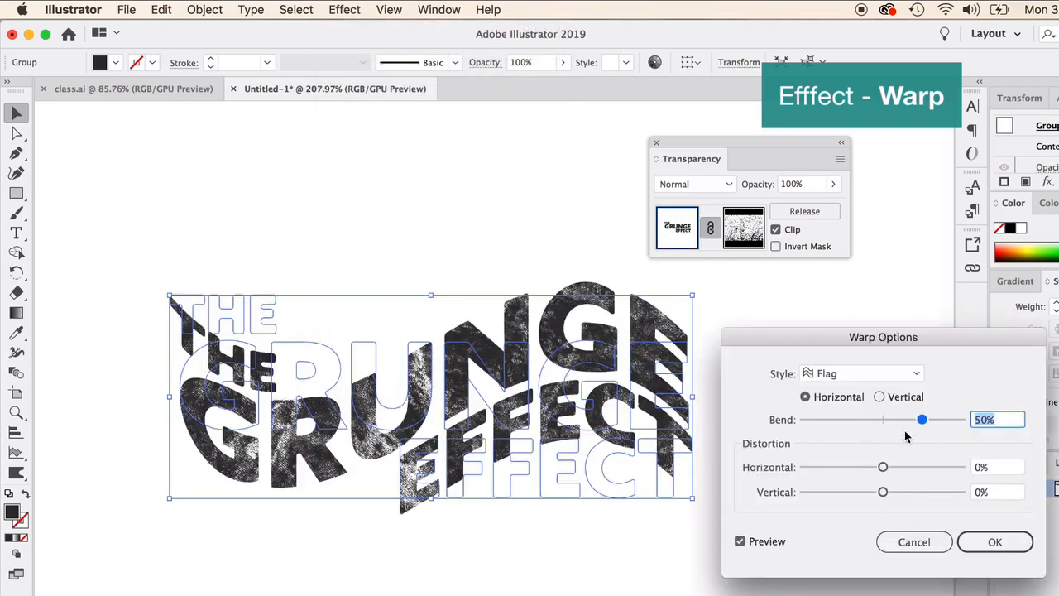
left_click_drag(922, 420, 891, 423)
left_click(990, 547)
left_click(877, 508)
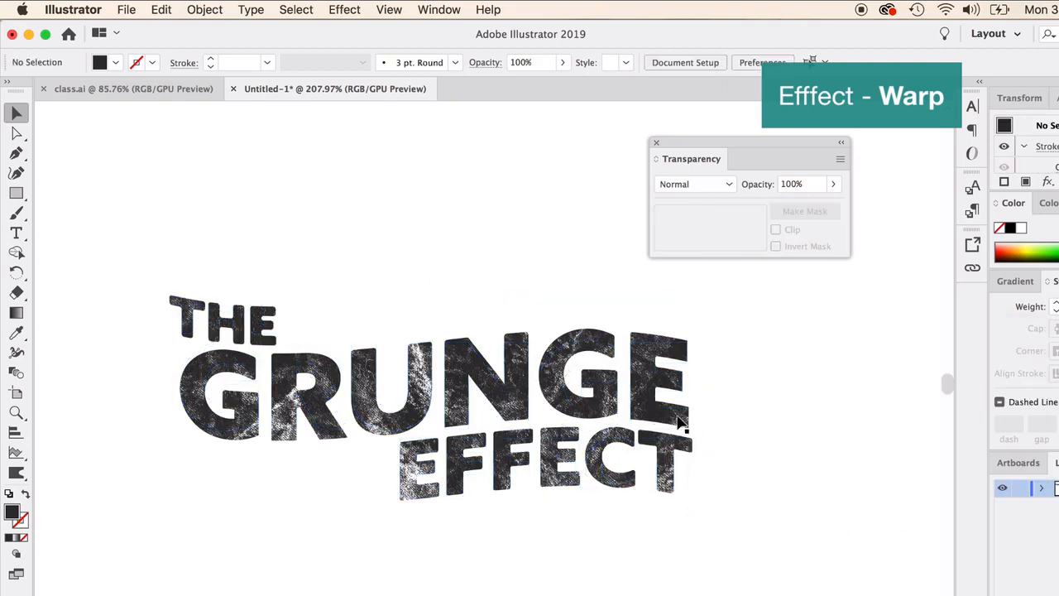
Draw a large rectangle covering the lettering with generous margins and fill it with yellow FFCC00.
left_click(16, 193)
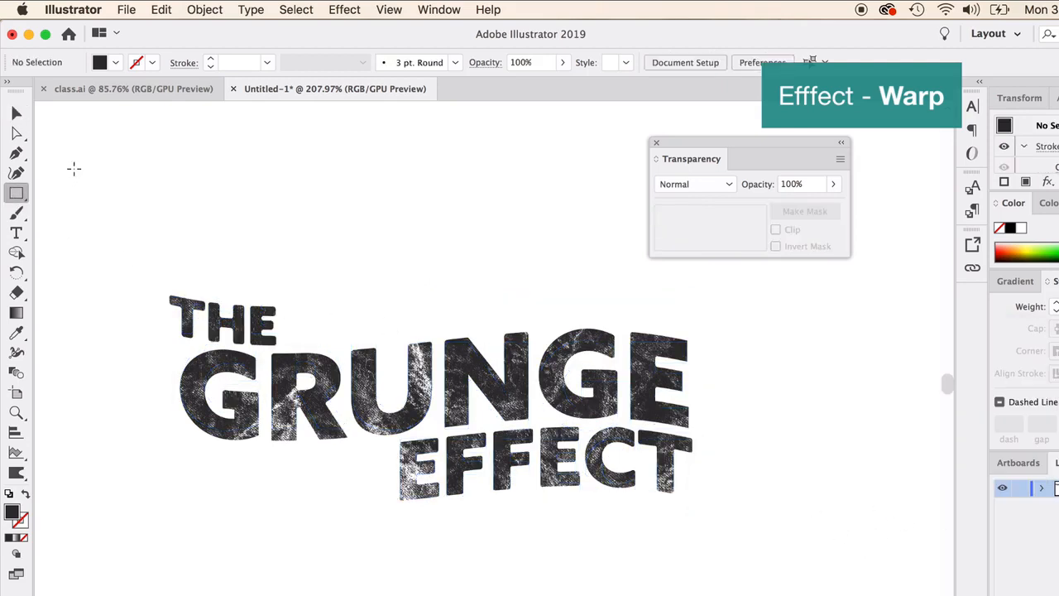
mouse_move(74, 168)
left_mouse_down()
mouse_move(926, 591)
mouse_move(879, 594)
left_mouse_up()
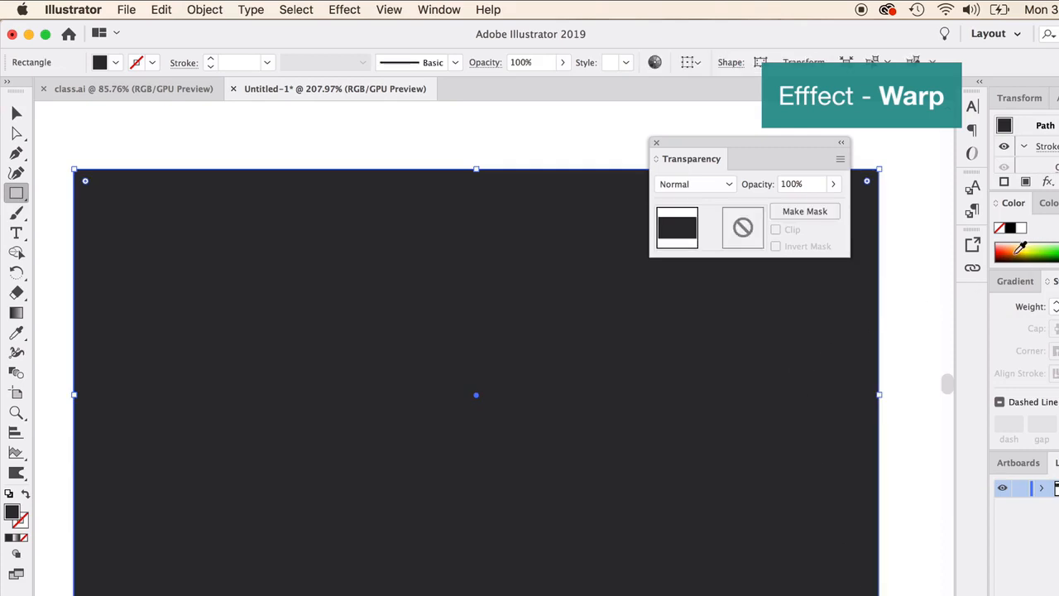
left_click(1024, 247)
left_click(1026, 246)
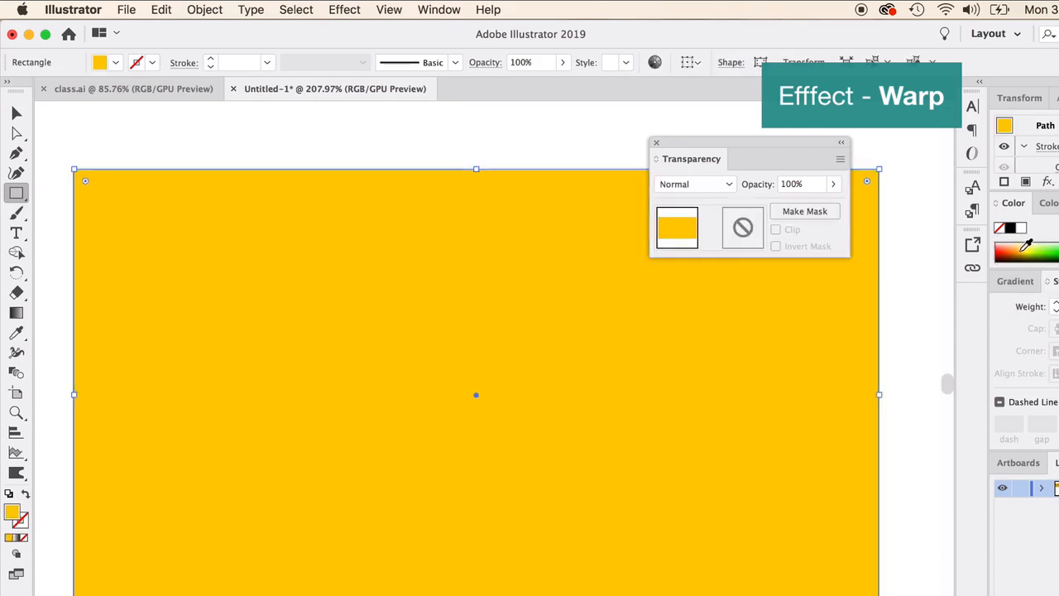
Send the yellow rectangle to the back, behind the lettering.
left_click(17, 110)
right_click(320, 296)
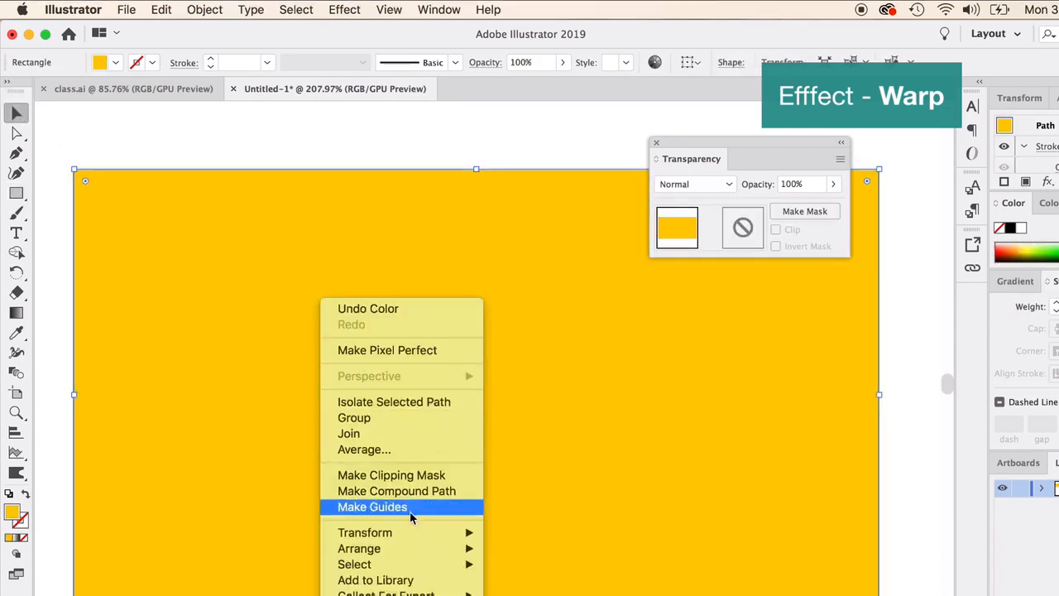
mouse_move(405, 550)
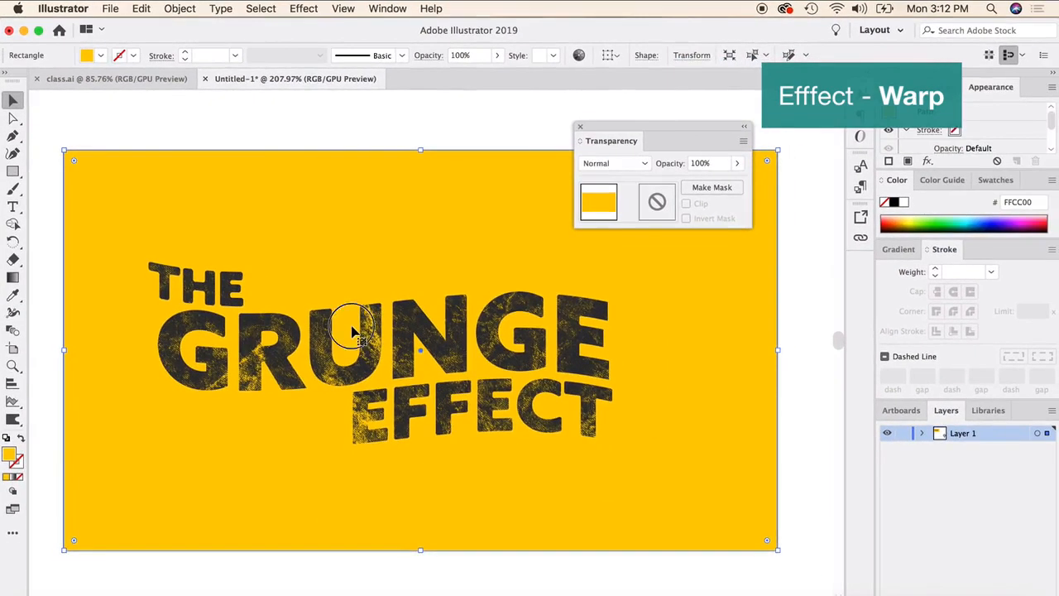
Edit the lettering's opacity mask and move the texture image within it to change where the wear falls on the letters.
left_click(379, 334)
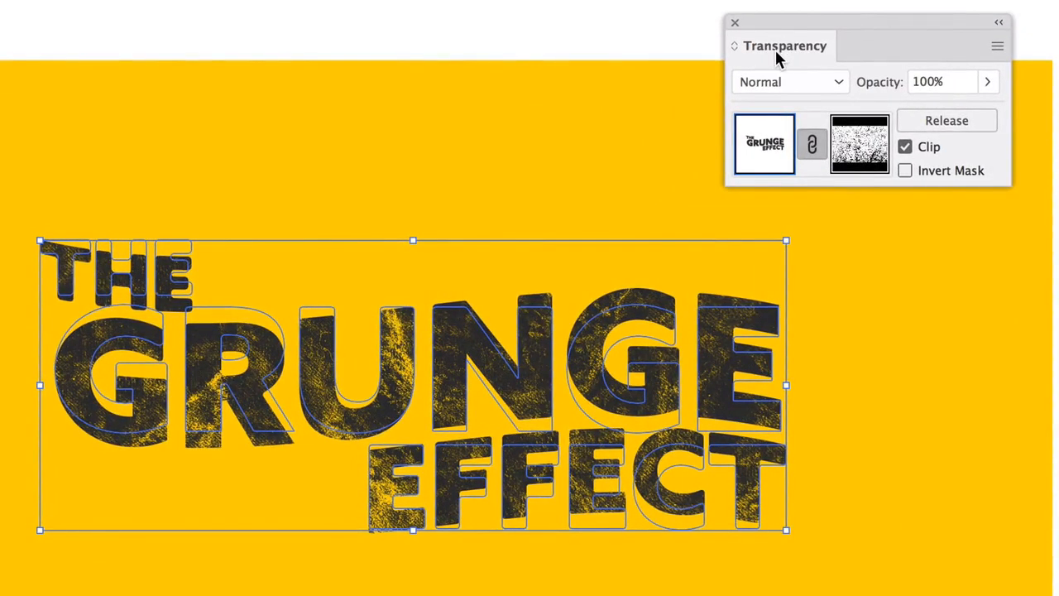
left_click(865, 153)
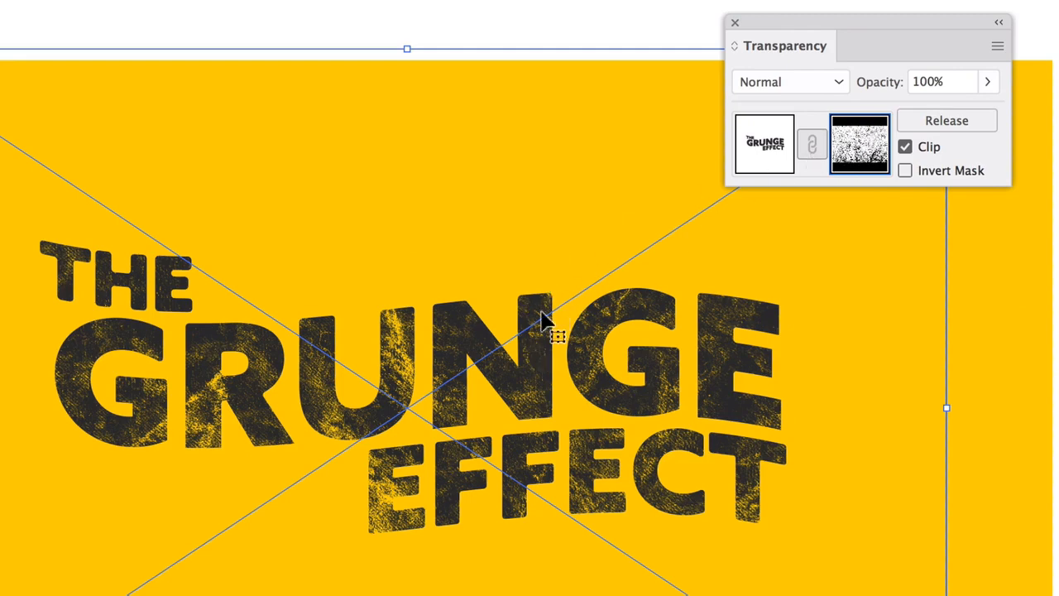
left_click_drag(542, 319, 456, 307)
left_click_drag(492, 352, 672, 382)
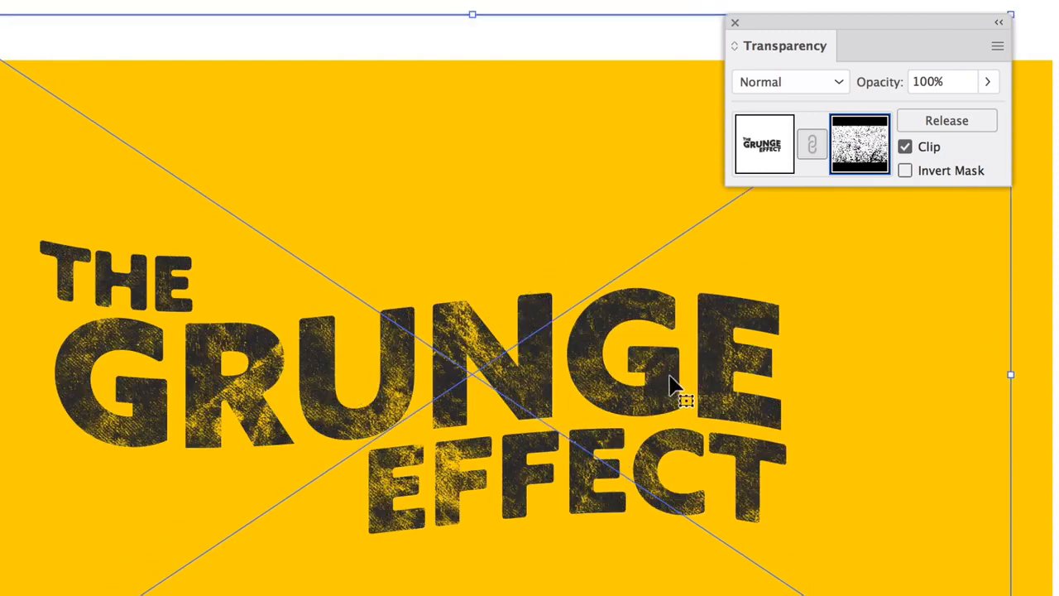
Leave mask editing to recolour the lettering blue, and fill the background rectangle with orange (H 38°, S 100%, B 100%).
left_click(758, 145)
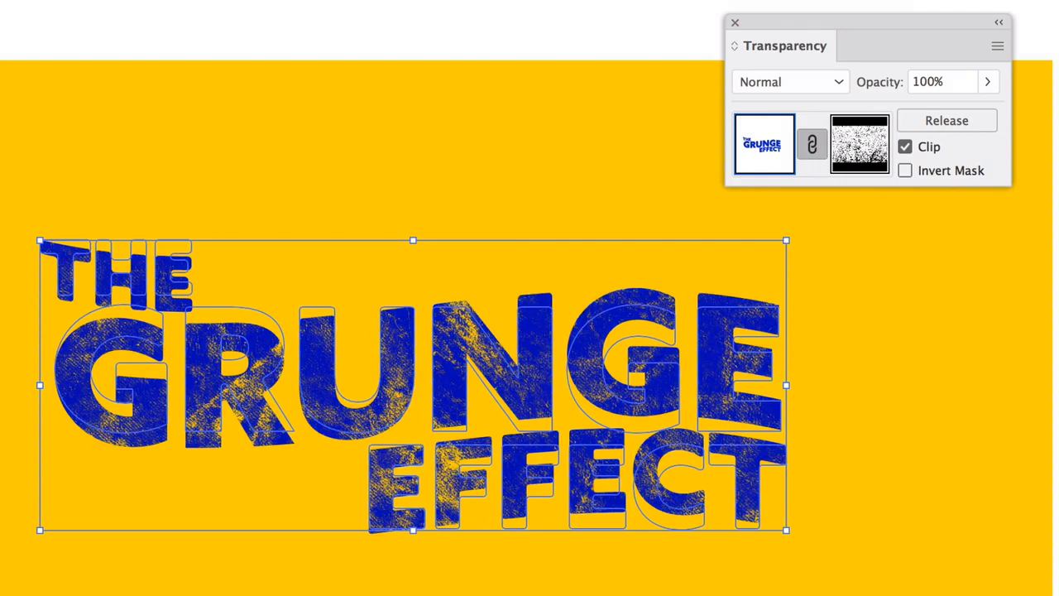
left_click(342, 104)
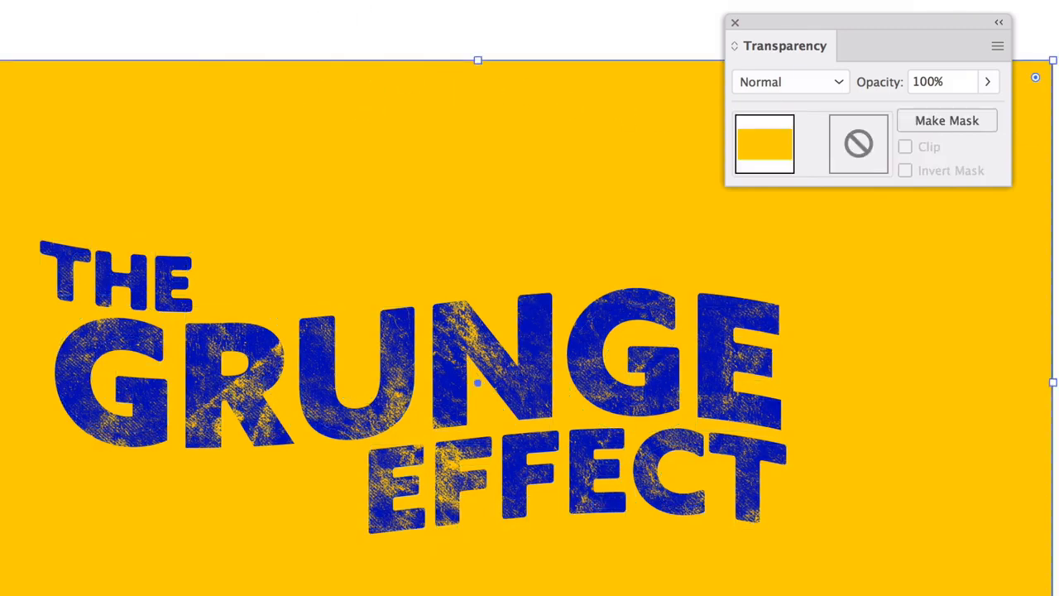
left_click_drag(879, 437, 904, 398)
left_click(929, 594)
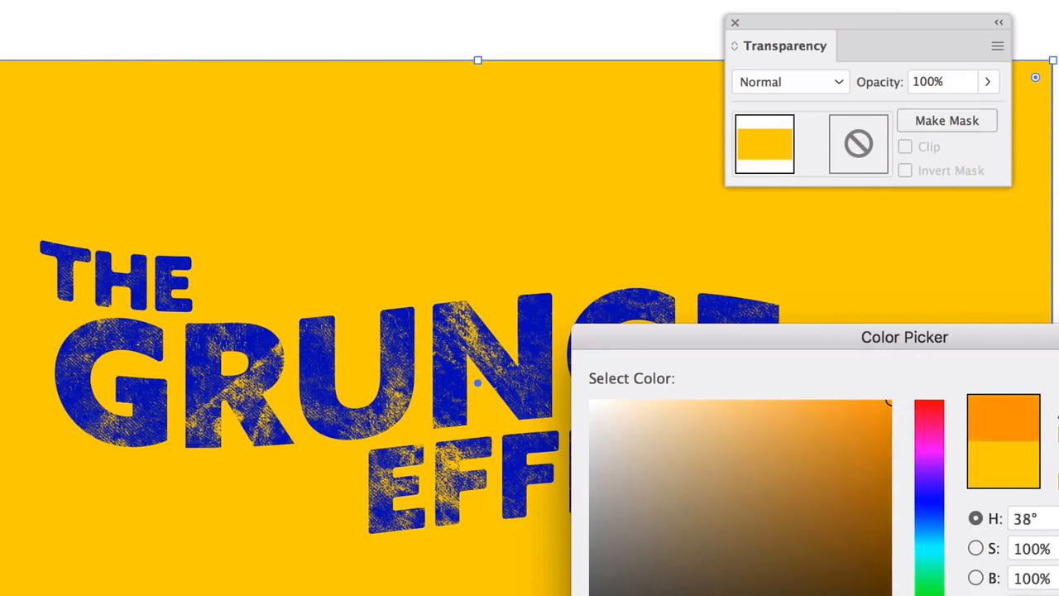
key("Return")
key("super+shift+a")
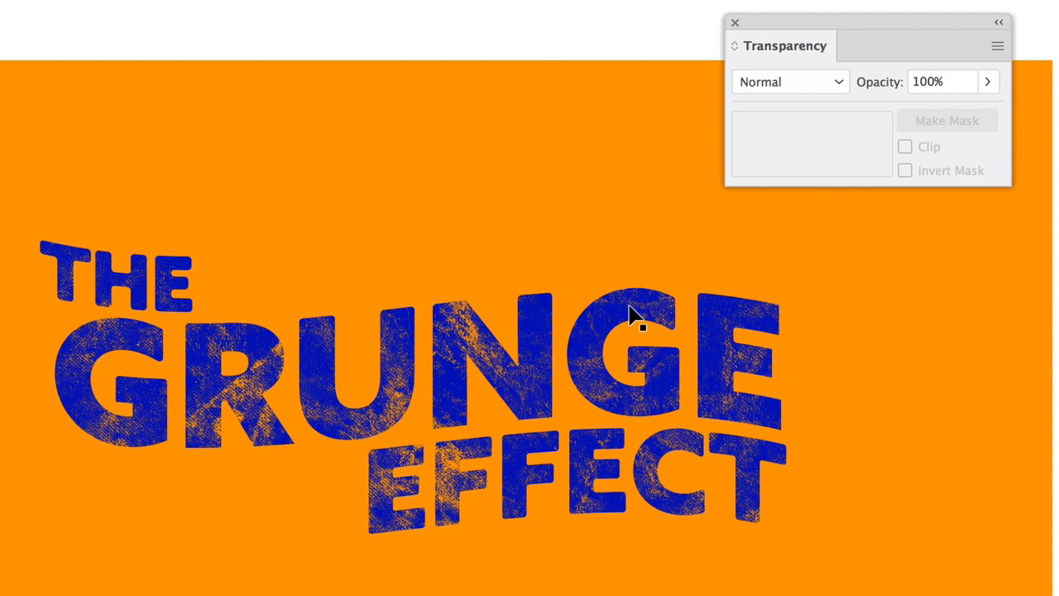
left_click(290, 1)
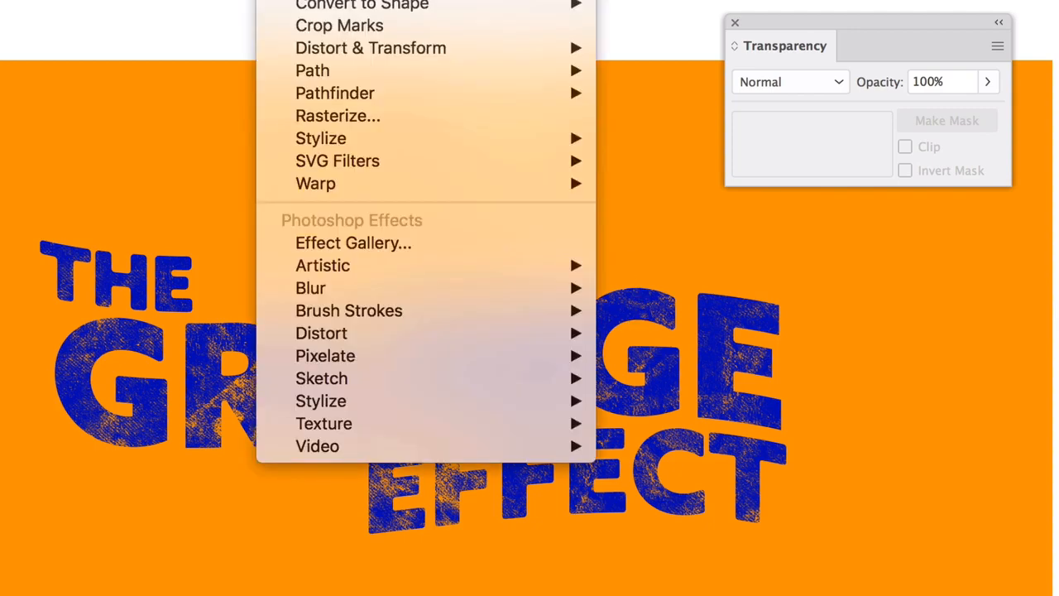
mouse_move(356, 169)
mouse_move(579, 184)
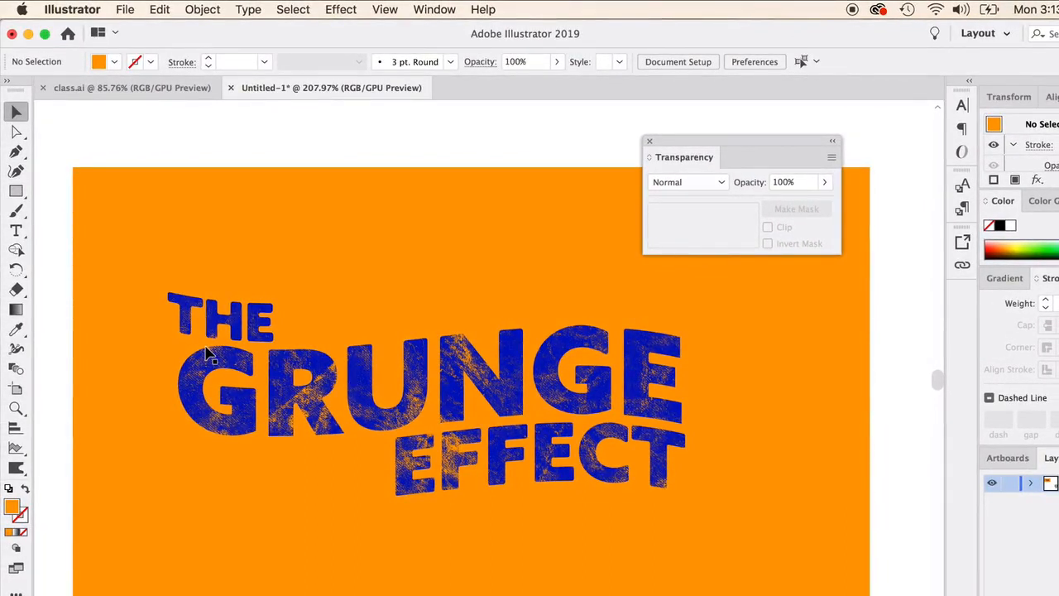
left_click(327, 418)
left_click(341, 9)
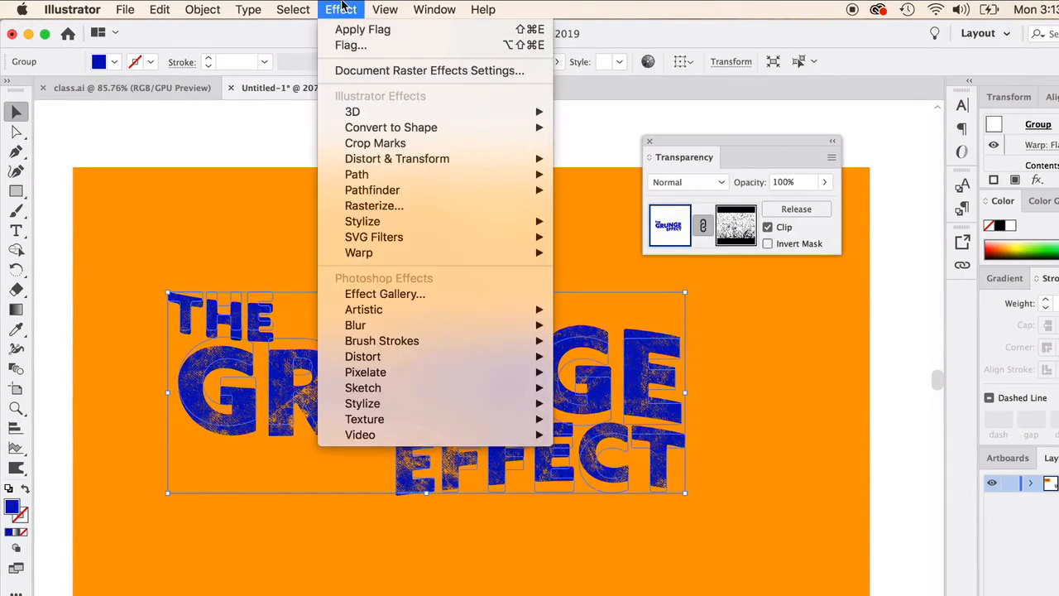
left_click(303, 101)
left_click(318, 145)
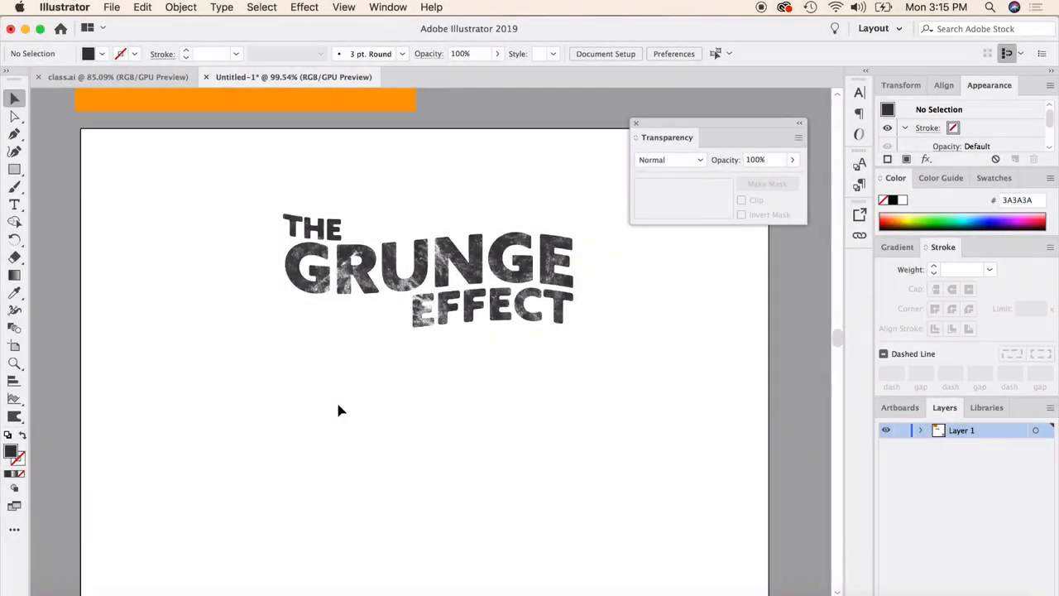
Examine the dark grunge lettering on the white artboard, both up close and with the artboard fitted in view.
scroll(347, 428, "down", 3)
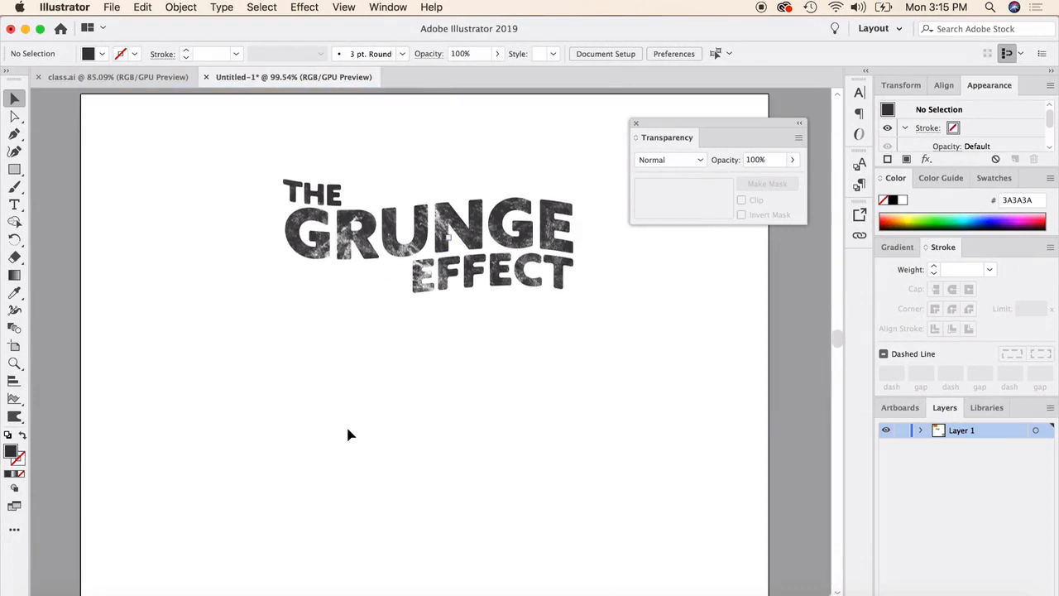
left_click(365, 242)
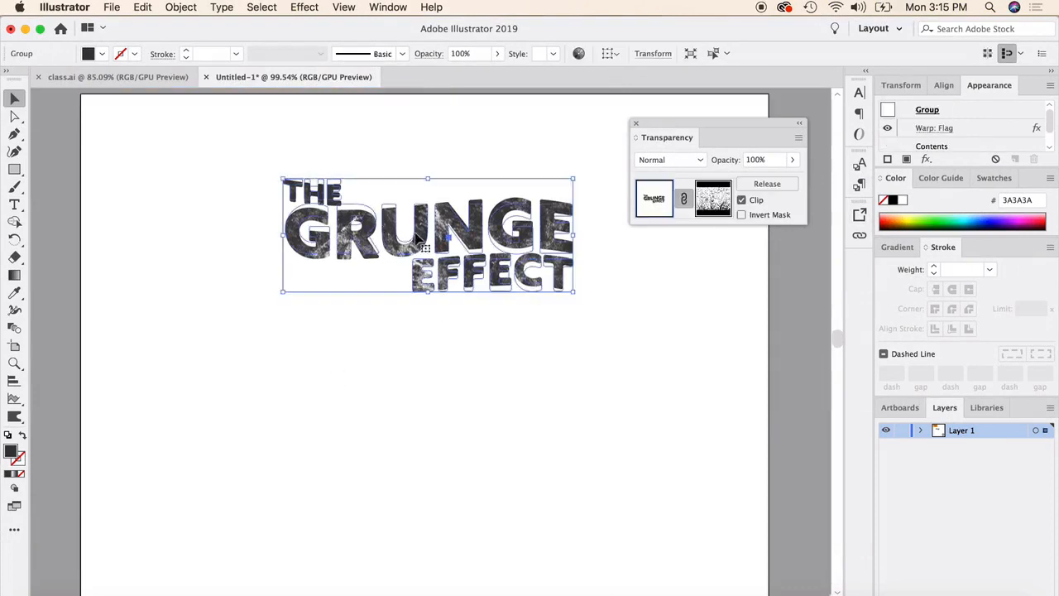
left_click(368, 401)
scroll(378, 366, "up", 3)
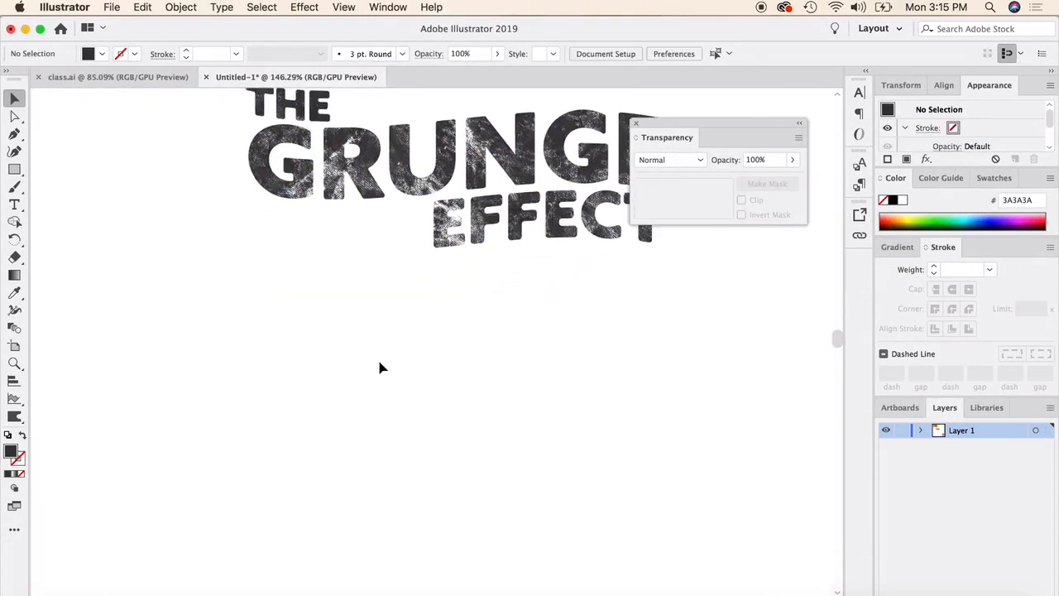
scroll(380, 367, "up", 2)
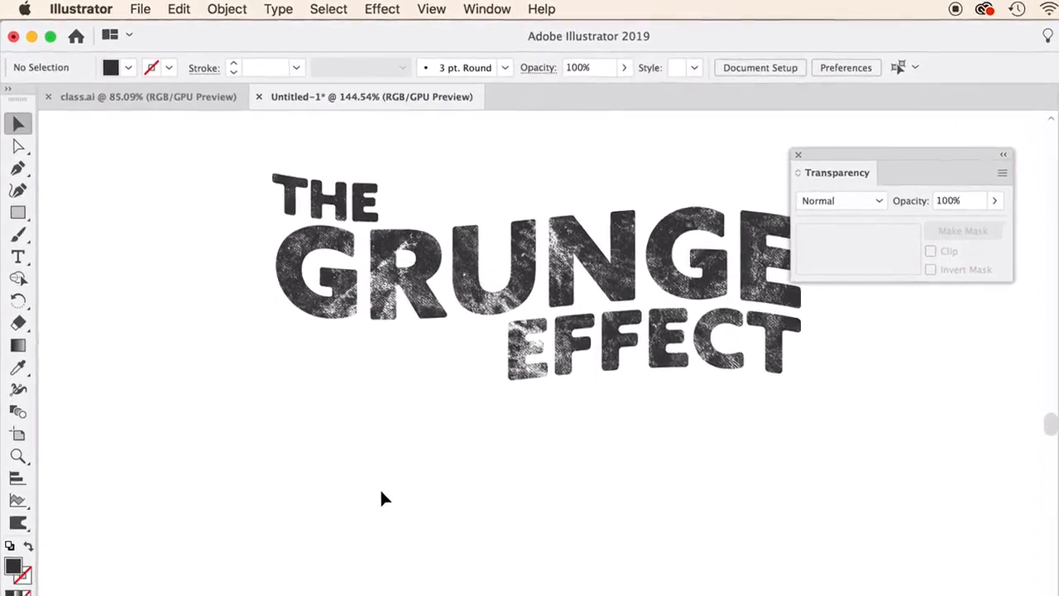
key("super+0")
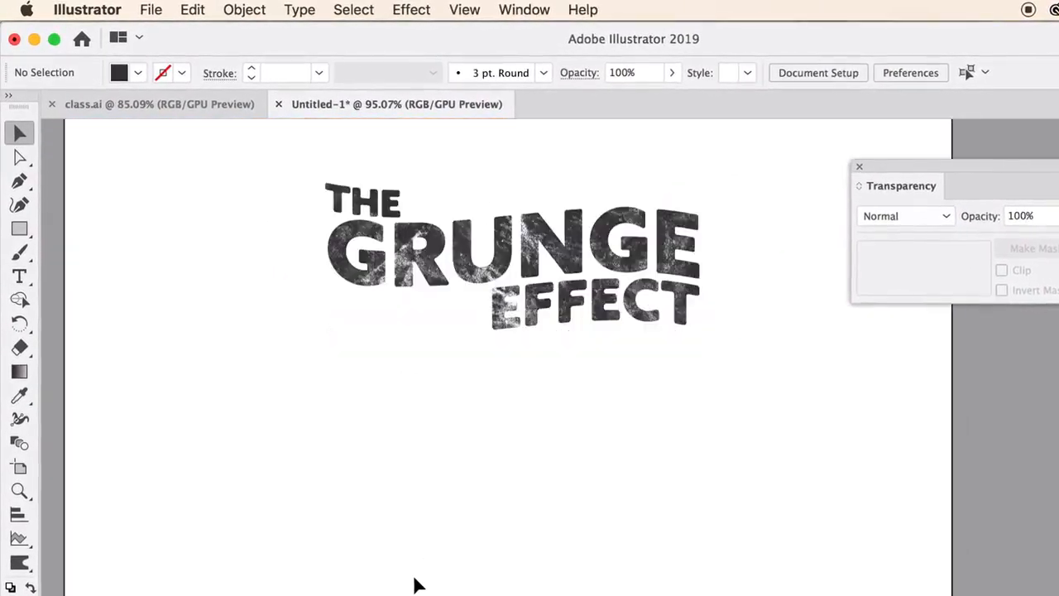
scroll(415, 579, "down", 3)
scroll(415, 580, "up", 2)
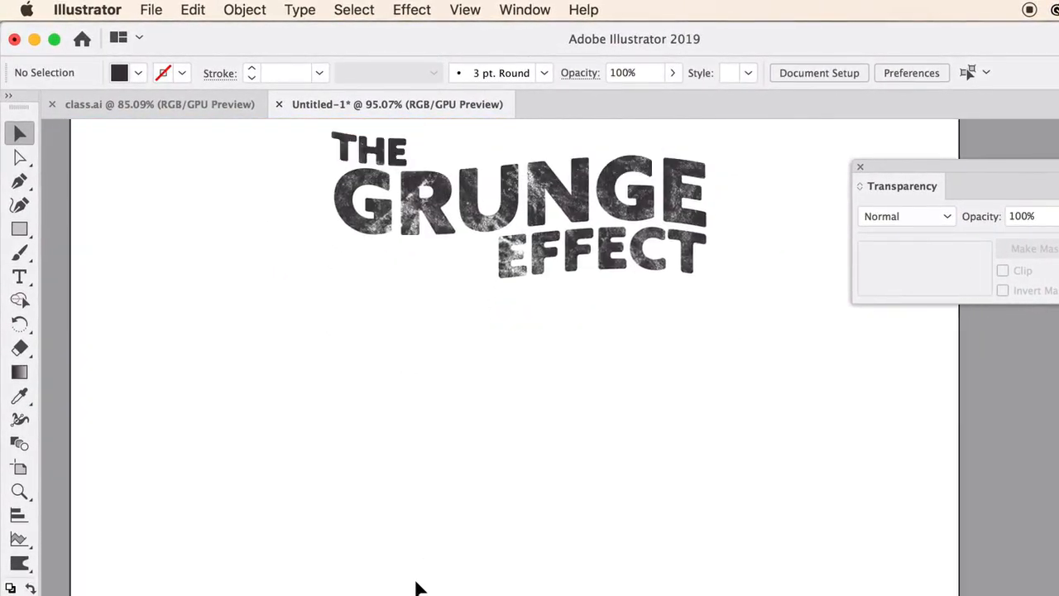
scroll(425, 572, "down", 1)
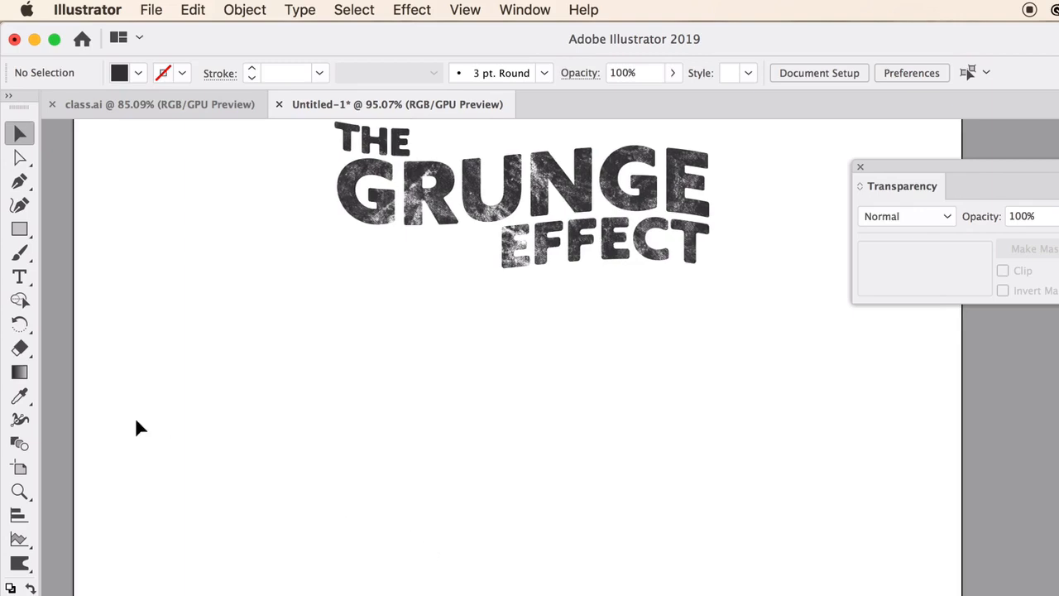
Draw a dense freehand zigzag scribble below the lettering with the Pencil tool and give it a black stroke with no fill.
left_click(20, 252)
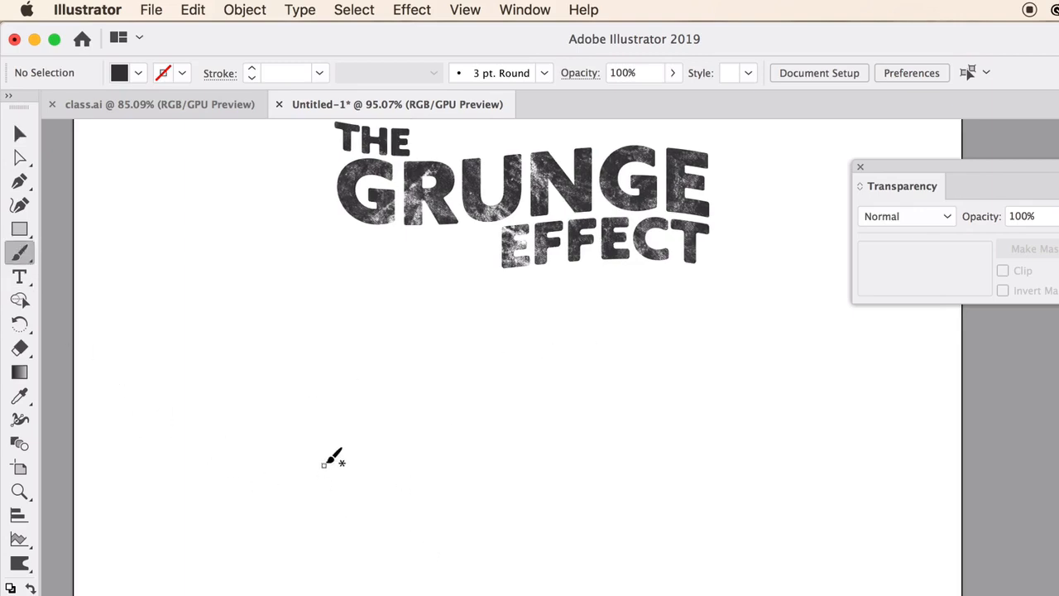
mouse_move(20, 252)
left_mouse_down()
mouse_move(113, 261)
mouse_move(107, 300)
left_mouse_up()
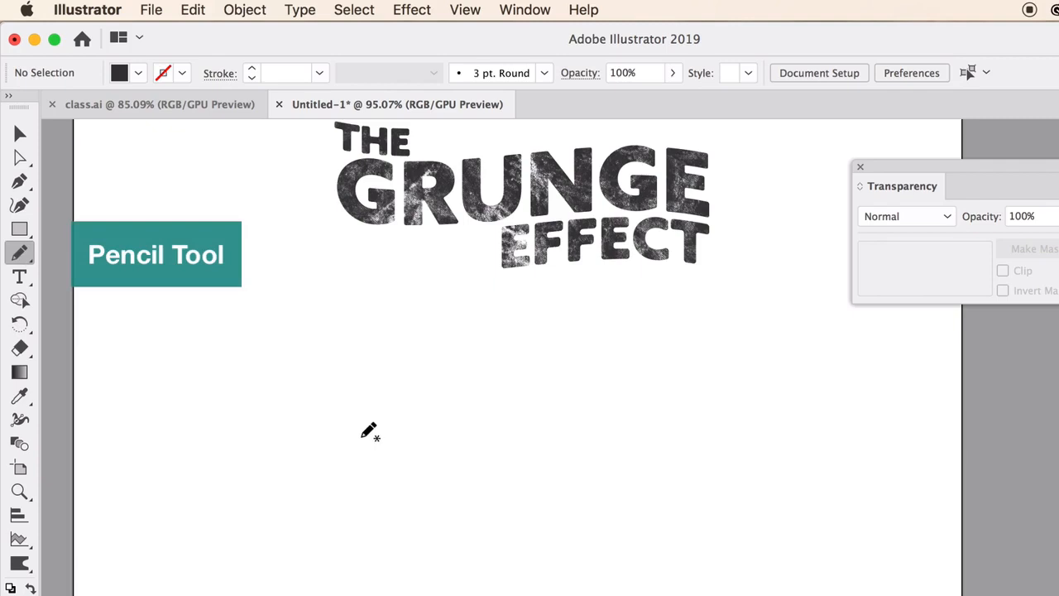
mouse_move(317, 457)
left_mouse_down()
mouse_move(376, 380)
mouse_move(364, 475)
mouse_move(314, 443)
mouse_move(428, 424)
mouse_move(384, 449)
mouse_move(429, 426)
mouse_move(442, 464)
mouse_move(489, 408)
mouse_move(494, 453)
mouse_move(529, 440)
mouse_move(545, 411)
mouse_move(544, 458)
mouse_move(598, 376)
mouse_move(577, 447)
mouse_move(552, 481)
mouse_move(656, 447)
mouse_move(575, 523)
mouse_move(571, 488)
mouse_move(435, 523)
mouse_move(530, 526)
mouse_move(508, 486)
mouse_move(474, 529)
mouse_move(467, 508)
mouse_move(405, 502)
mouse_move(527, 471)
mouse_move(461, 481)
mouse_move(478, 457)
mouse_move(320, 549)
mouse_move(345, 498)
mouse_move(361, 484)
mouse_move(361, 569)
mouse_move(363, 487)
mouse_move(269, 532)
mouse_move(241, 520)
mouse_move(292, 426)
mouse_move(319, 406)
mouse_move(284, 380)
mouse_move(417, 351)
mouse_move(419, 379)
mouse_move(368, 414)
mouse_move(444, 365)
mouse_move(522, 358)
mouse_move(509, 374)
mouse_move(508, 416)
mouse_move(613, 321)
mouse_move(676, 334)
mouse_move(669, 398)
mouse_move(626, 491)
mouse_move(636, 492)
mouse_move(599, 537)
left_mouse_up()
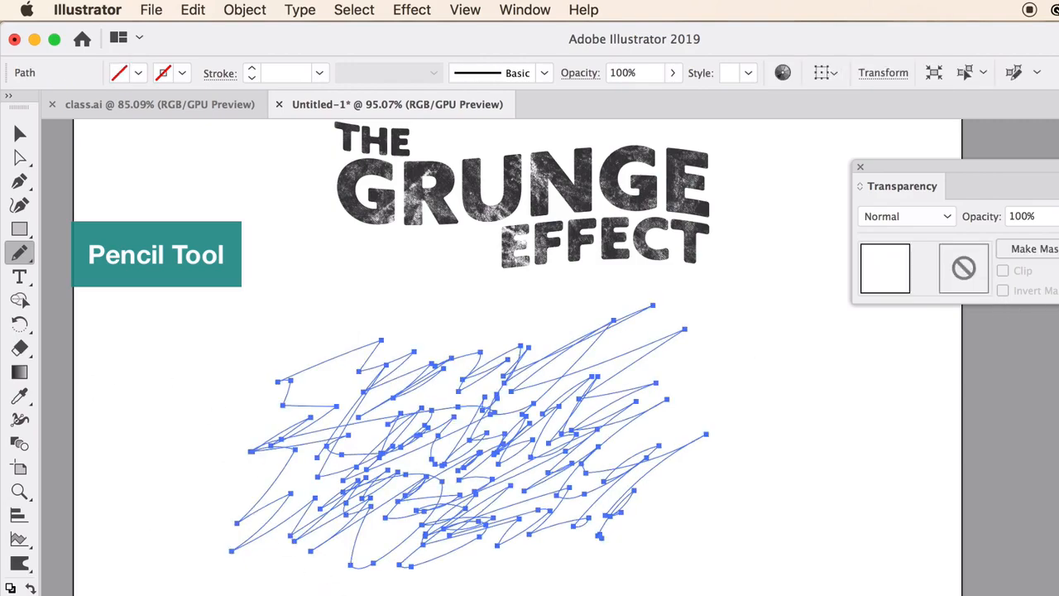
left_click(31, 588)
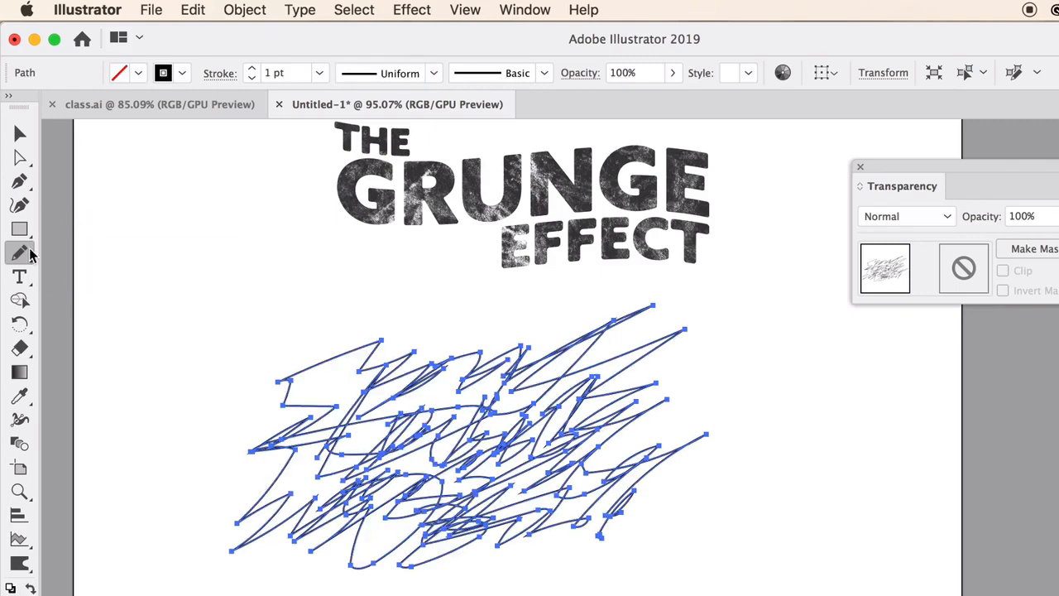
left_click(20, 132)
left_click(423, 486)
Thin the scribble's stroke to 0.25 pt and leave the scribble selected.
scroll(472, 481, "up", 3)
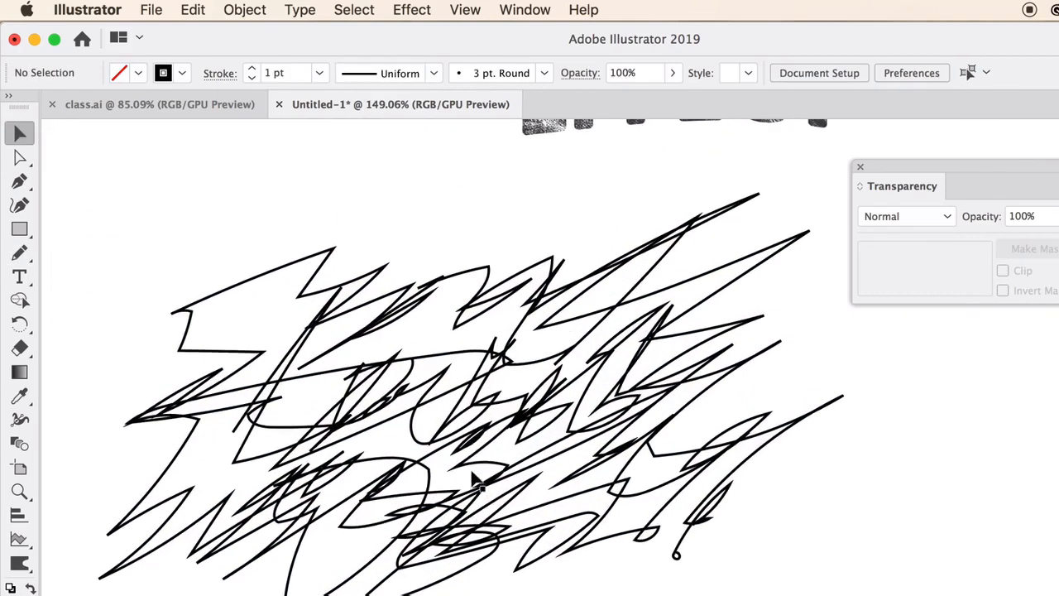
left_click(475, 440)
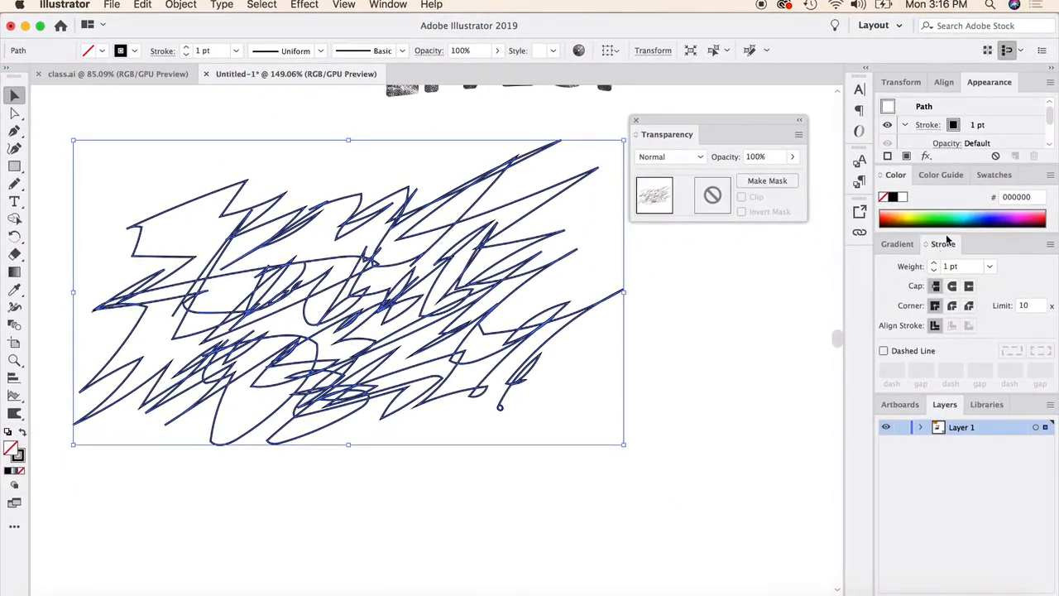
left_click(933, 270)
left_click(934, 270)
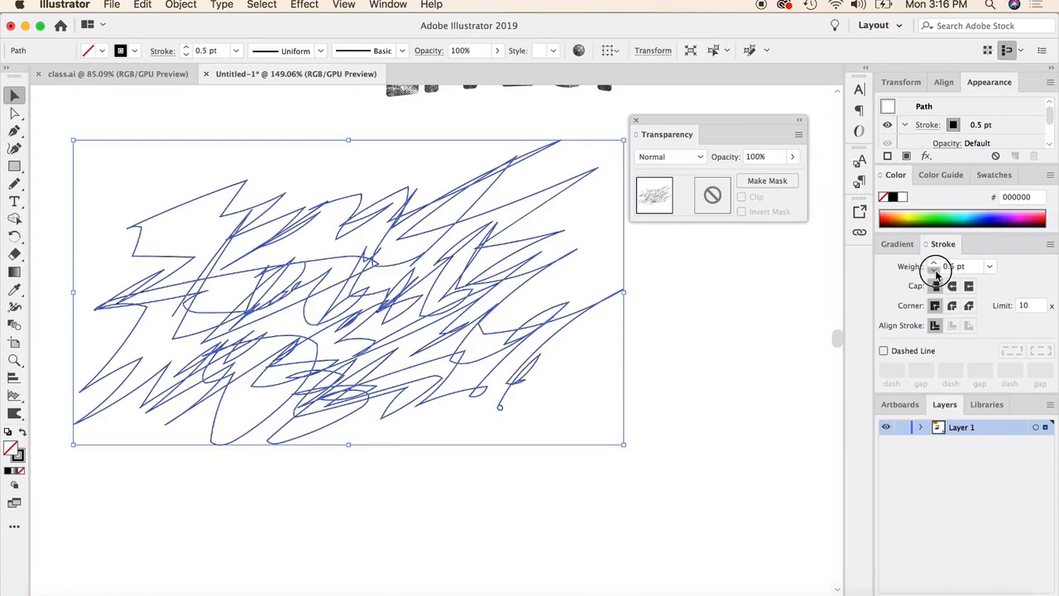
left_click(934, 269)
left_click(743, 307)
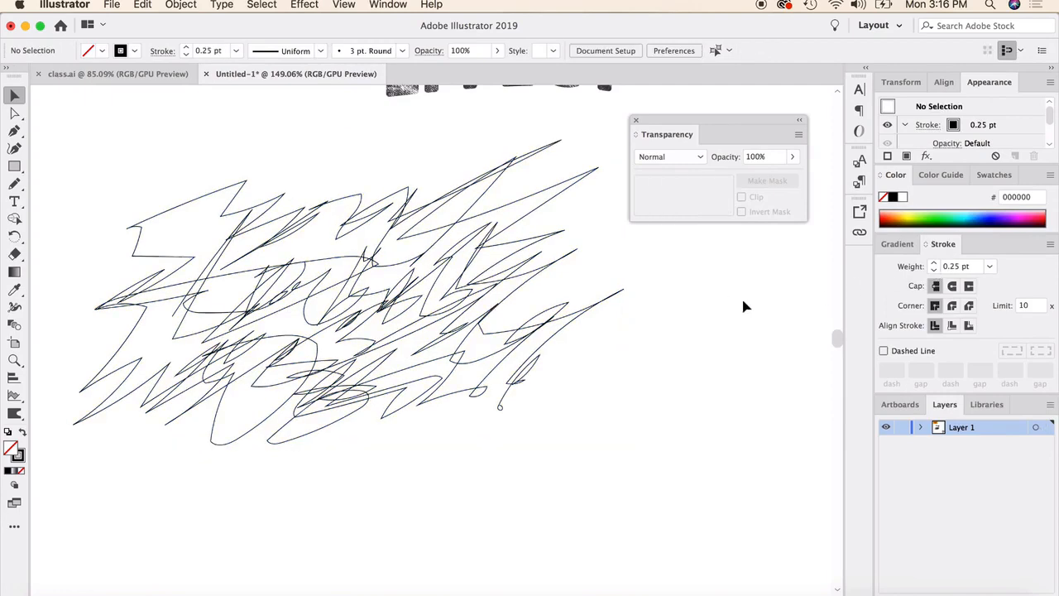
left_click(423, 291)
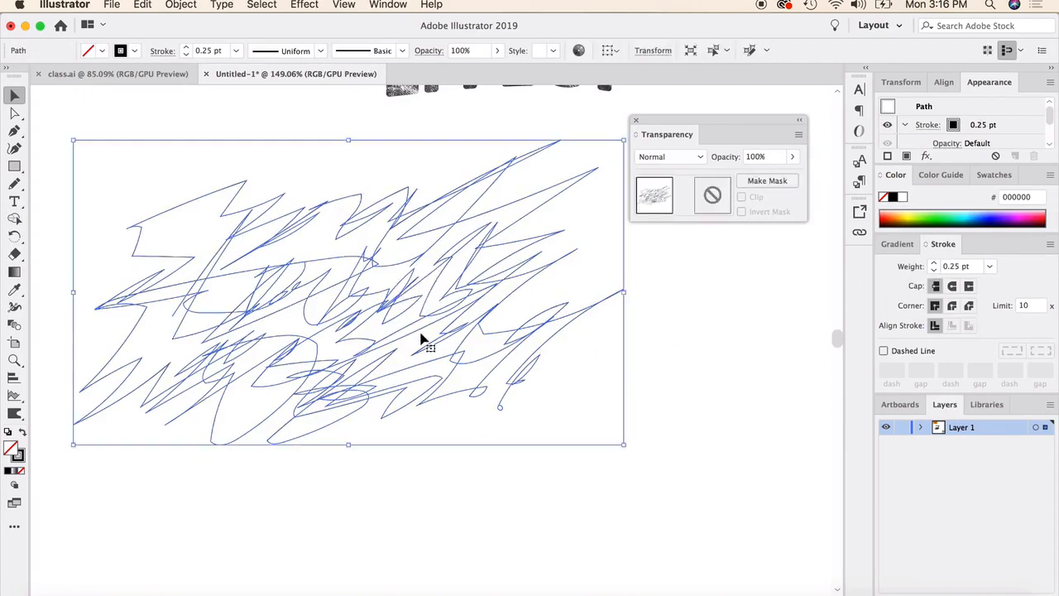
left_click(308, 5)
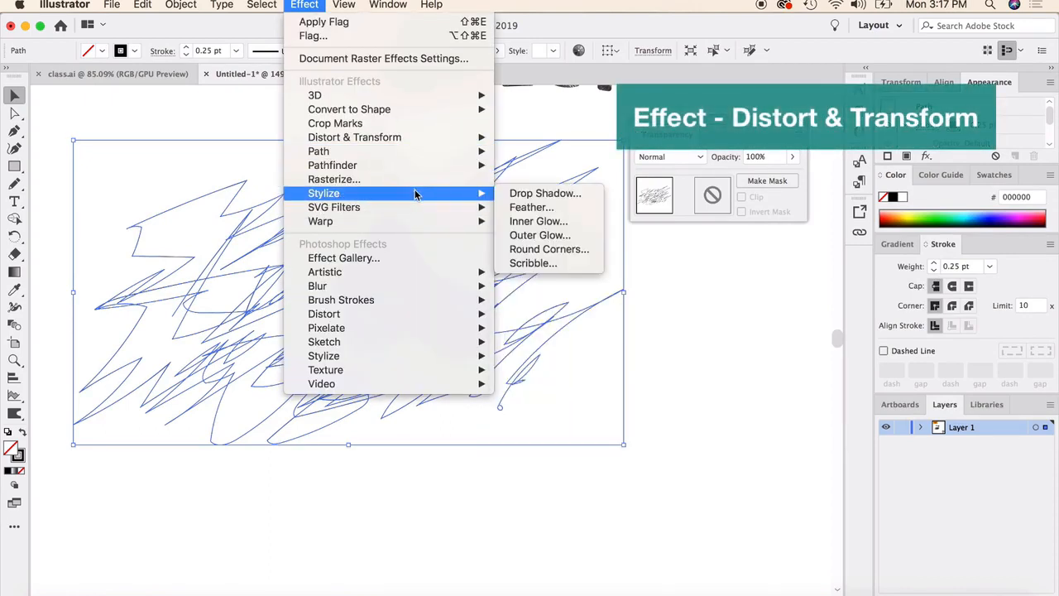
mouse_move(423, 213)
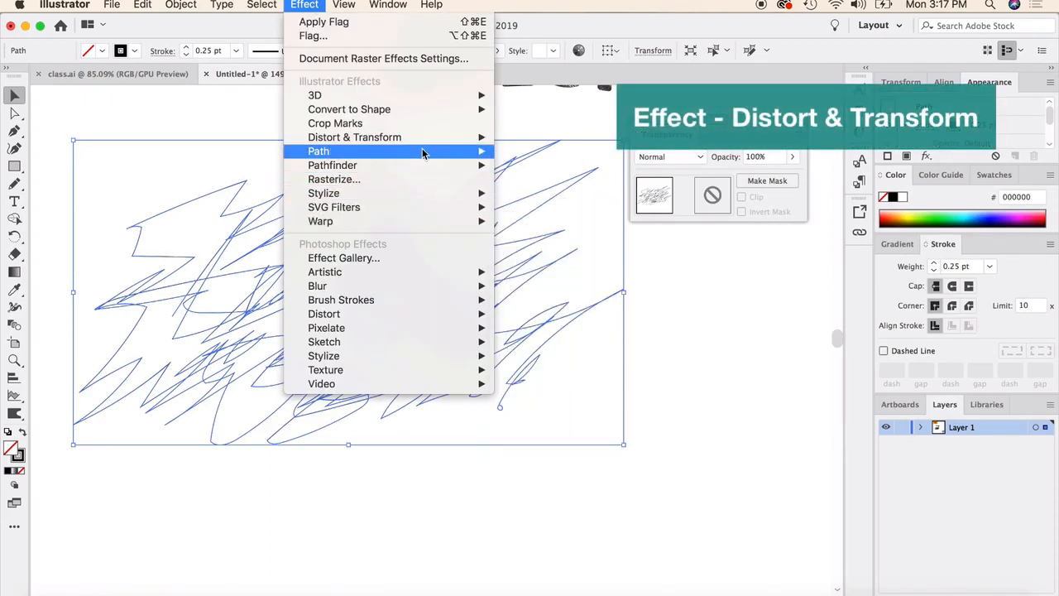
mouse_move(418, 138)
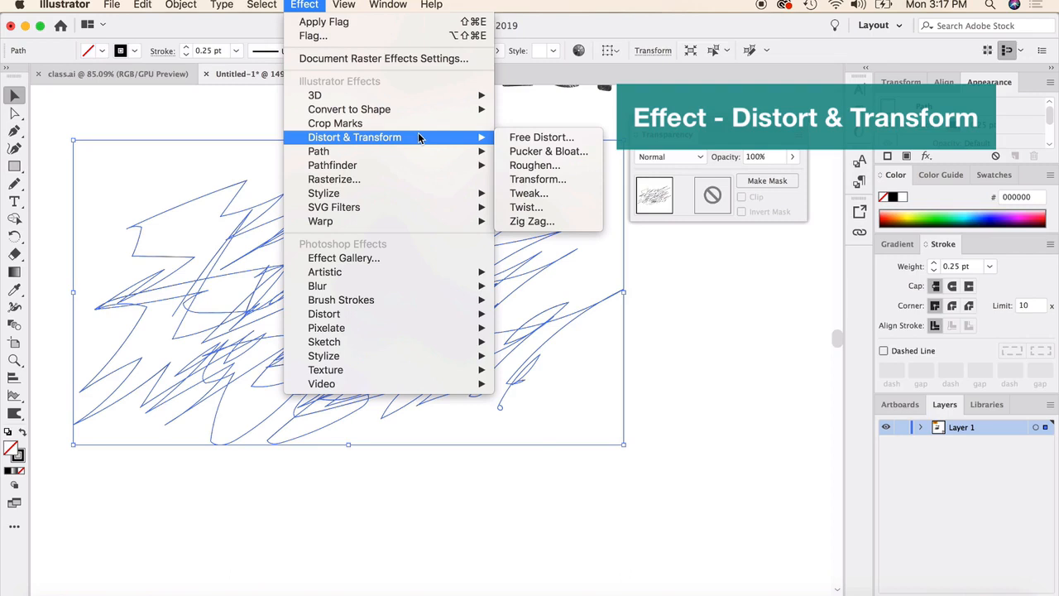
left_click(546, 152)
left_click(532, 325)
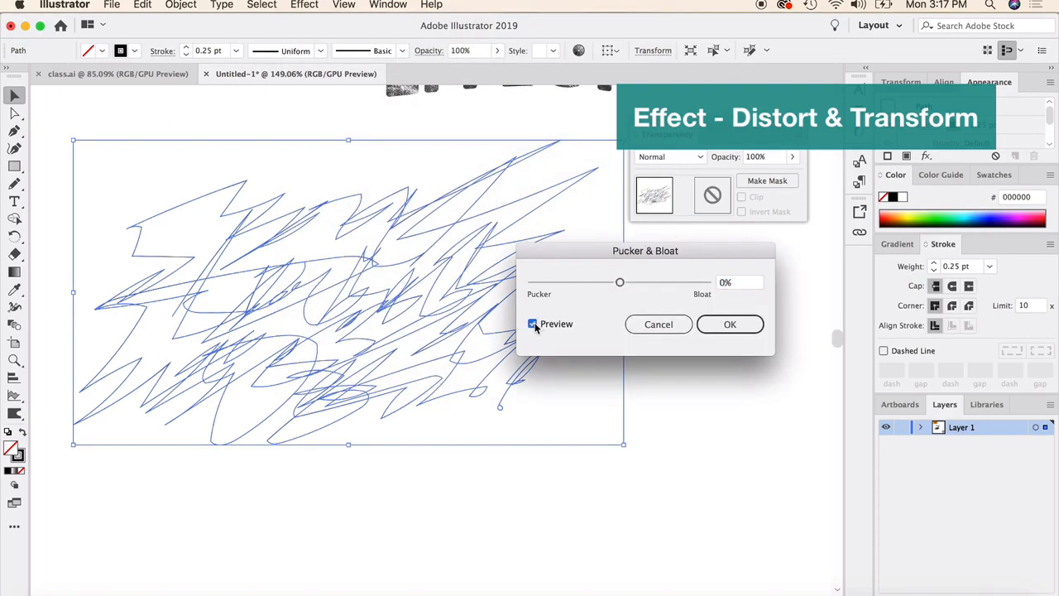
left_click_drag(620, 283, 668, 285)
left_click(650, 283)
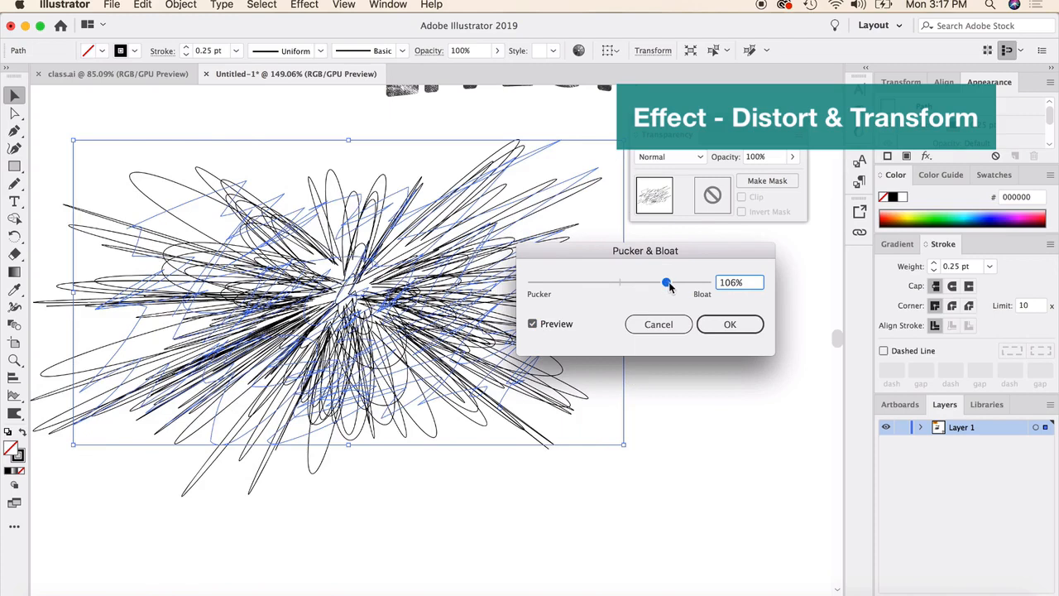
left_click(656, 325)
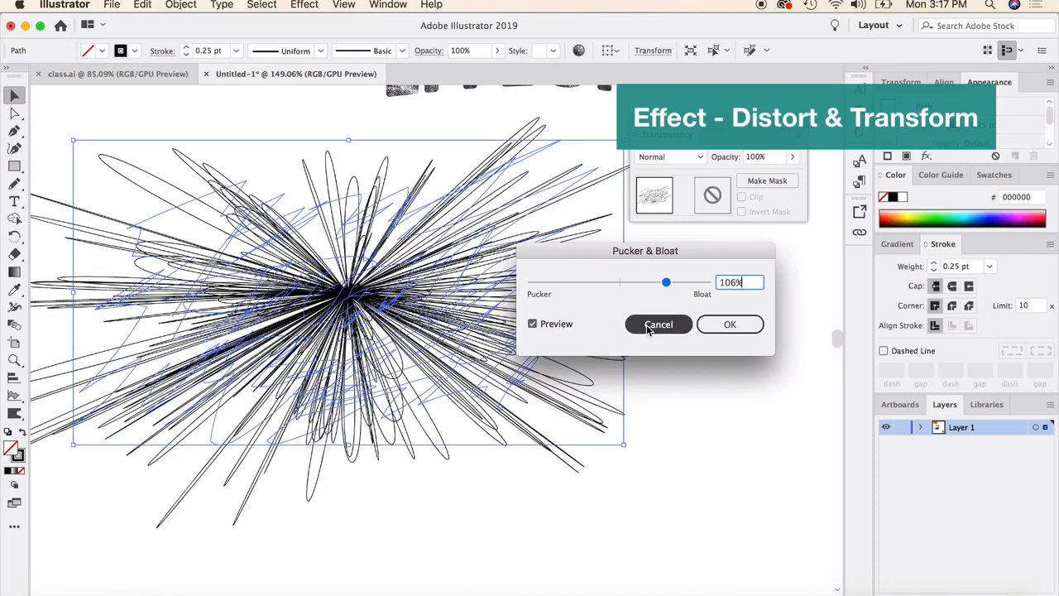
Apply a Roughen effect to the scribble with 20% relative size, detail 39/in and smooth points.
left_click(305, 5)
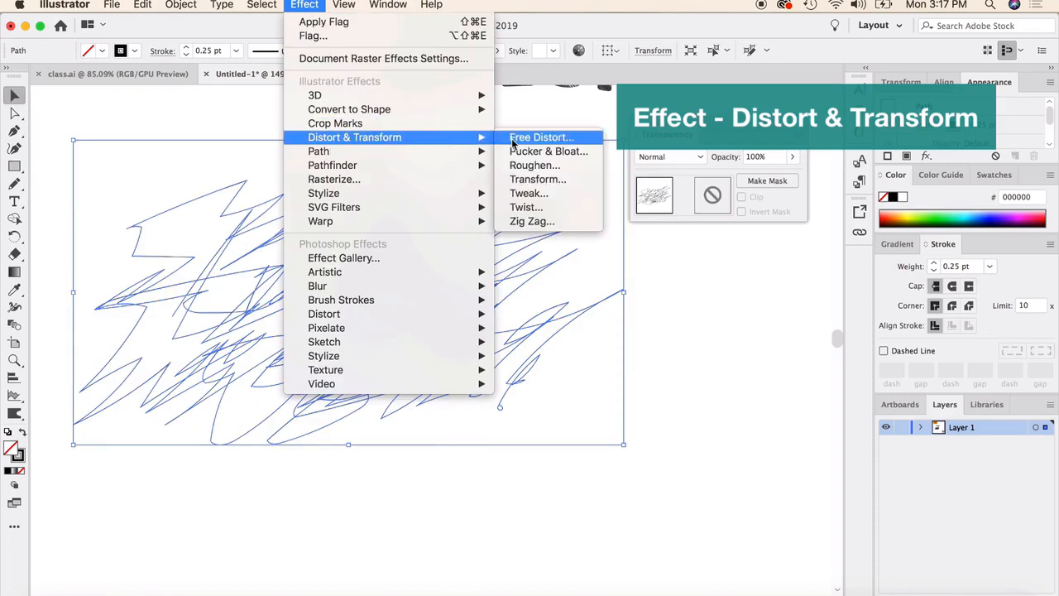
left_click(523, 169)
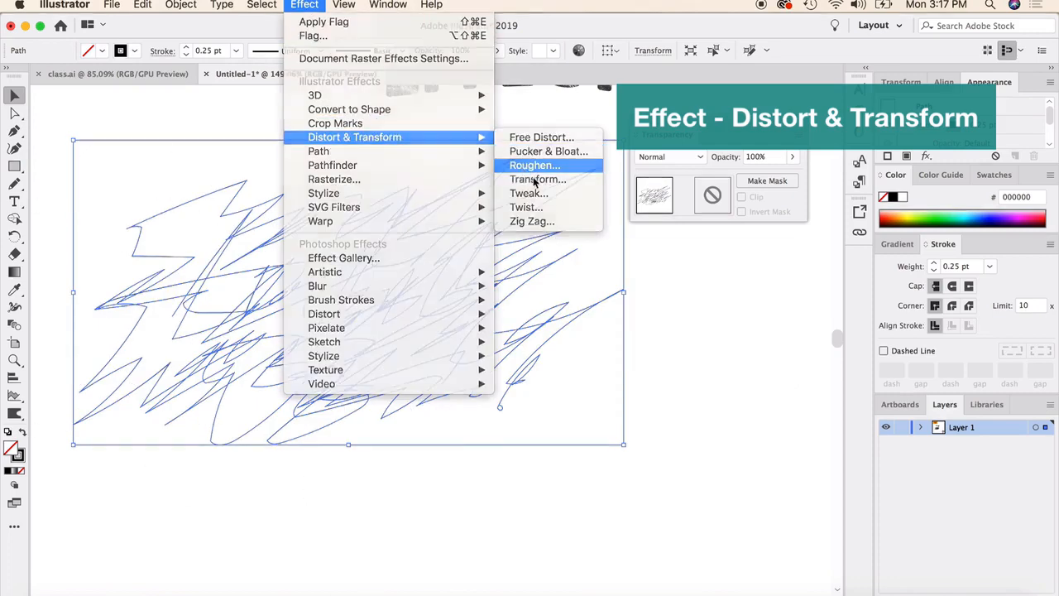
left_click(601, 402)
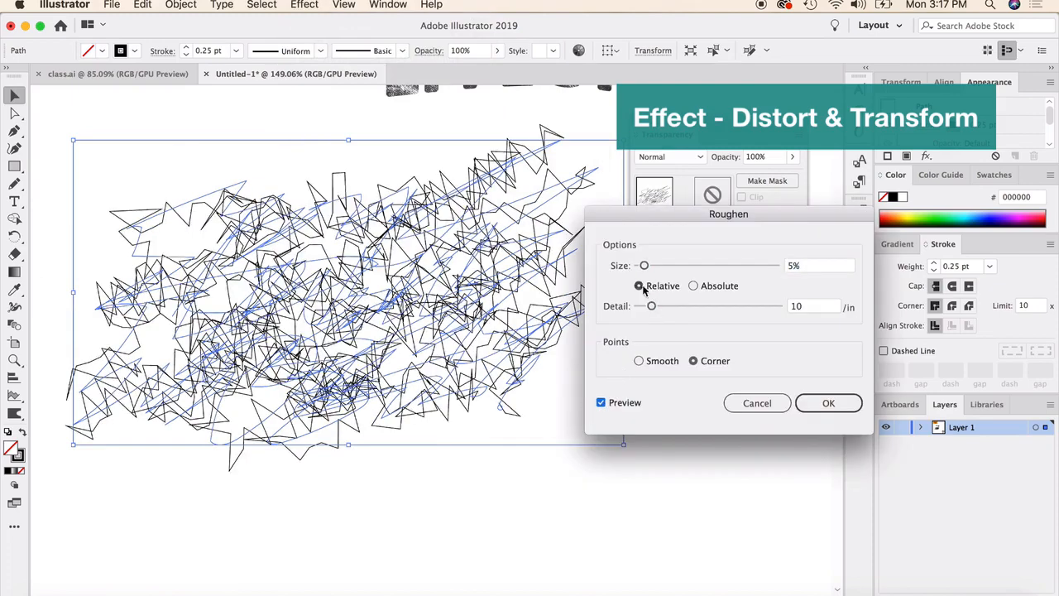
mouse_move(645, 266)
left_mouse_down()
mouse_move(714, 266)
mouse_move(655, 267)
mouse_move(664, 268)
left_mouse_up()
left_click(693, 307)
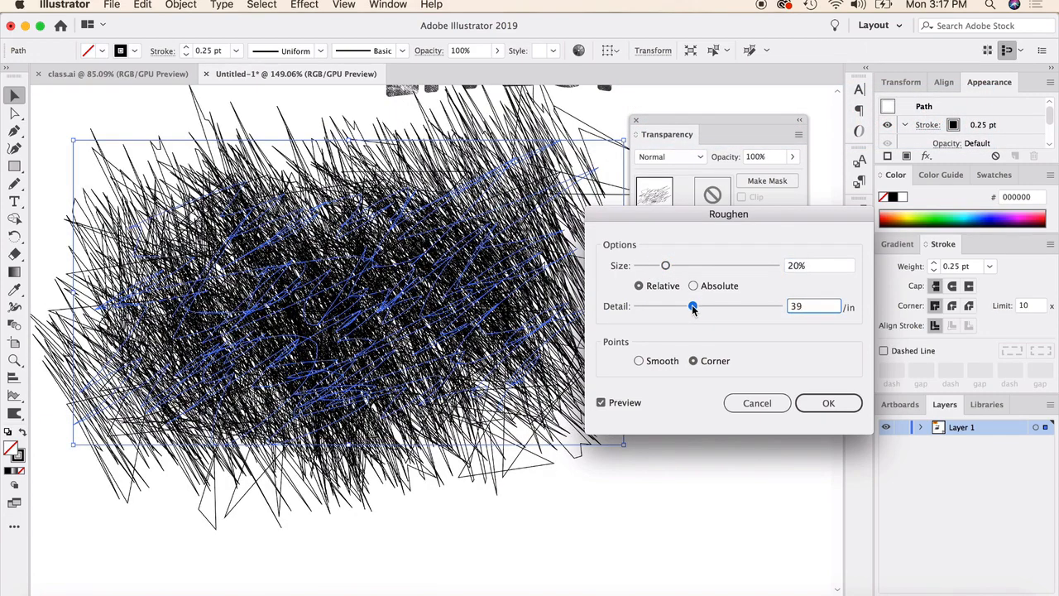
left_click(639, 360)
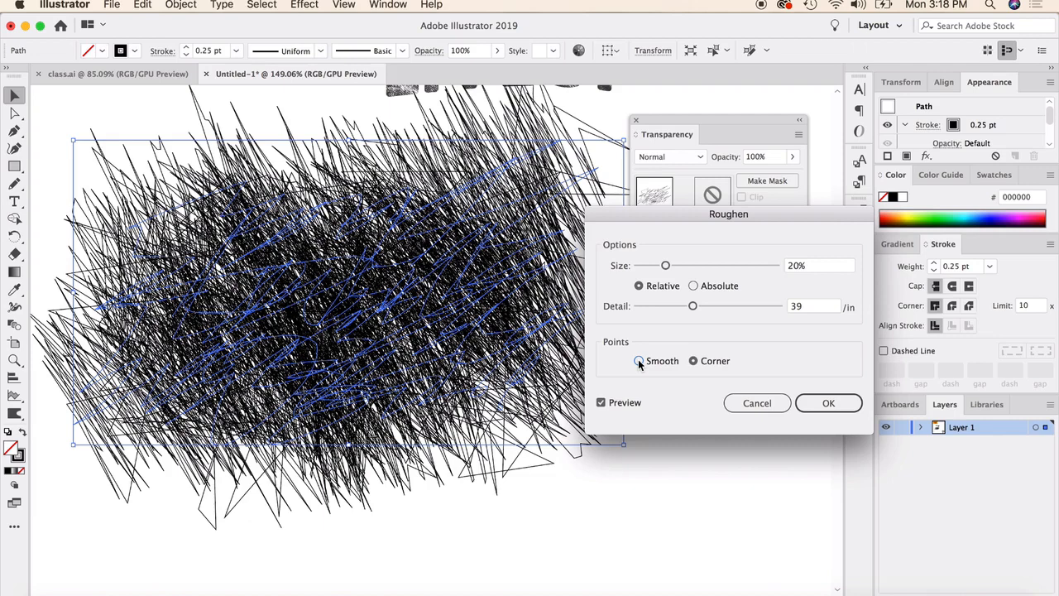
left_click(639, 362)
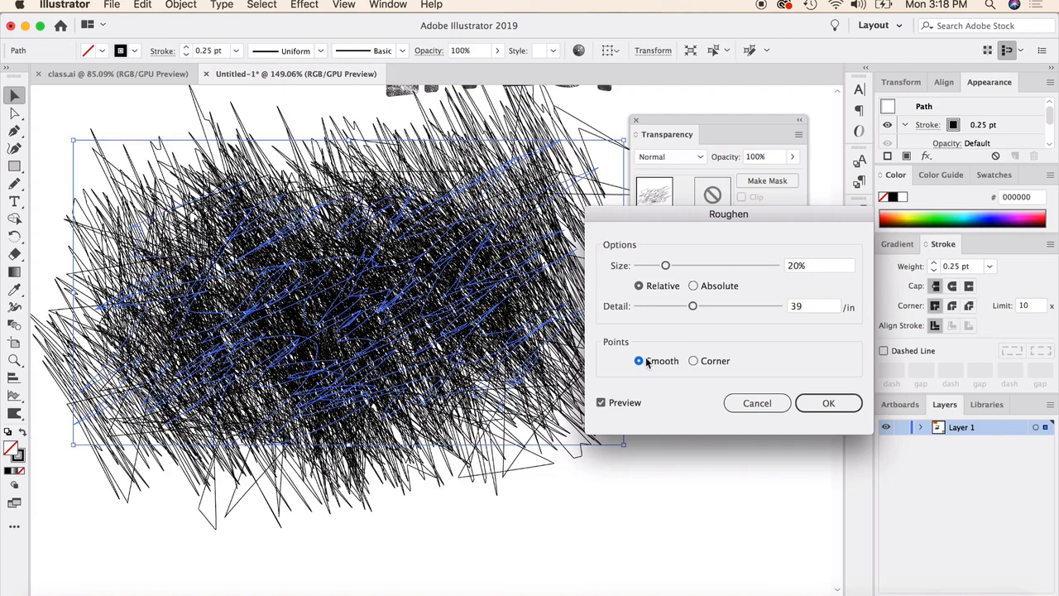
left_click(827, 403)
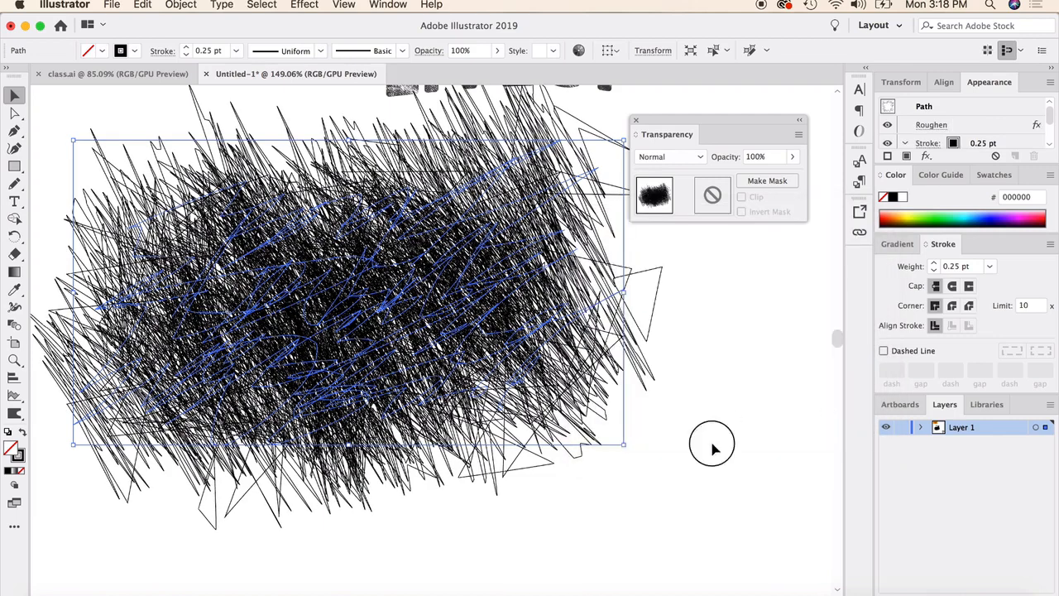
left_click(658, 458)
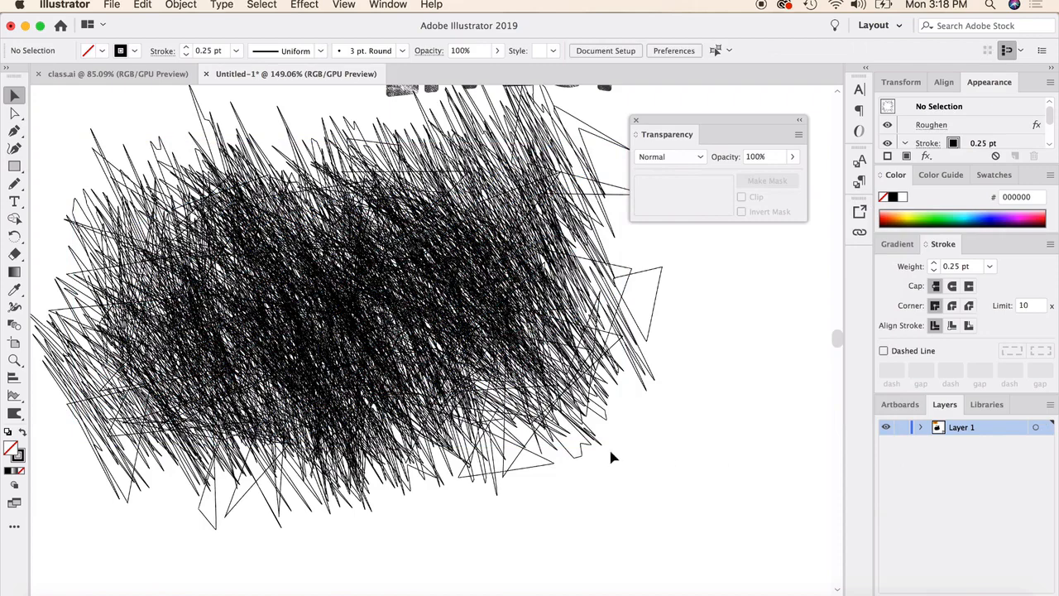
Release the lettering's opacity mask and delete the released texture image.
scroll(499, 319, "up", 5)
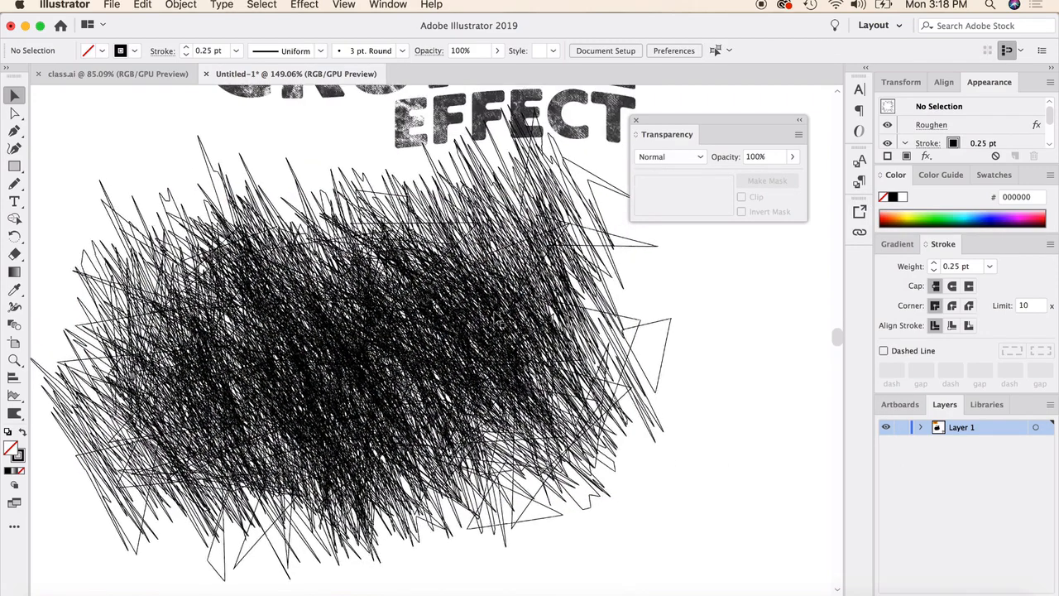
scroll(518, 382, "down", 2)
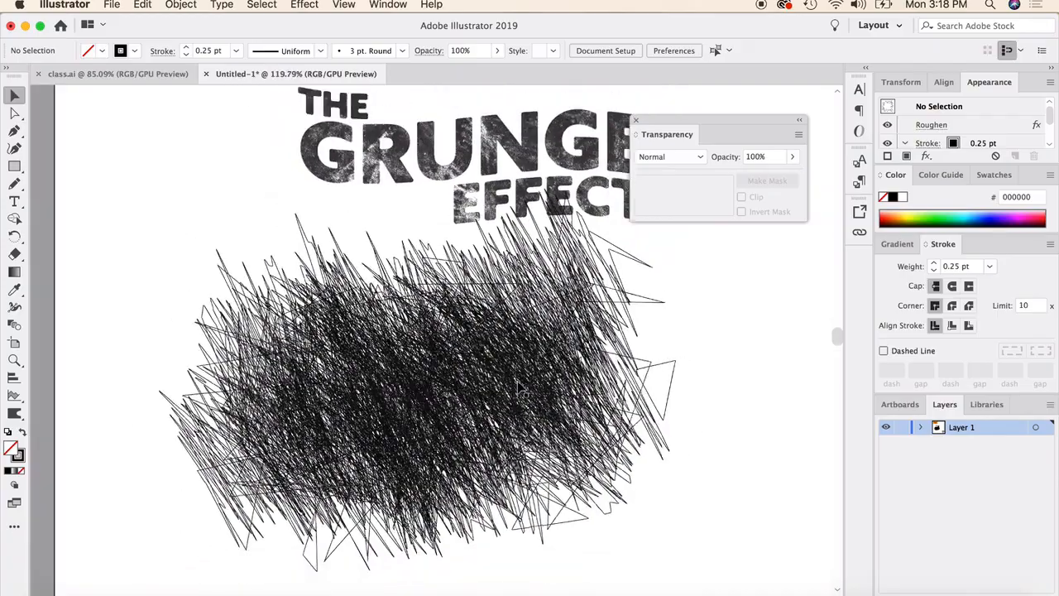
scroll(484, 181, "up", 2)
scroll(486, 185, "up", 5)
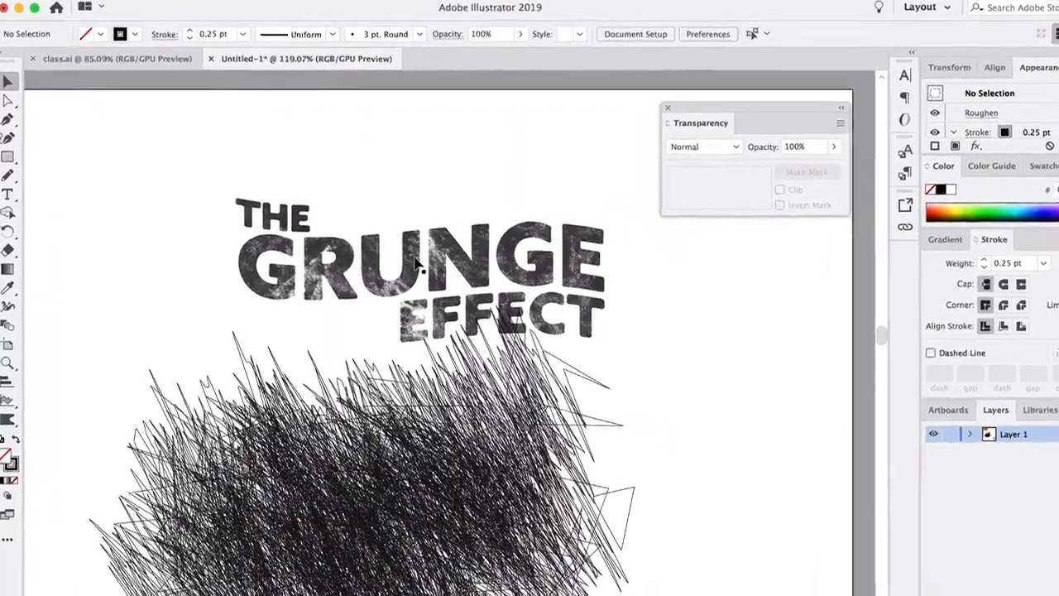
left_click(405, 265)
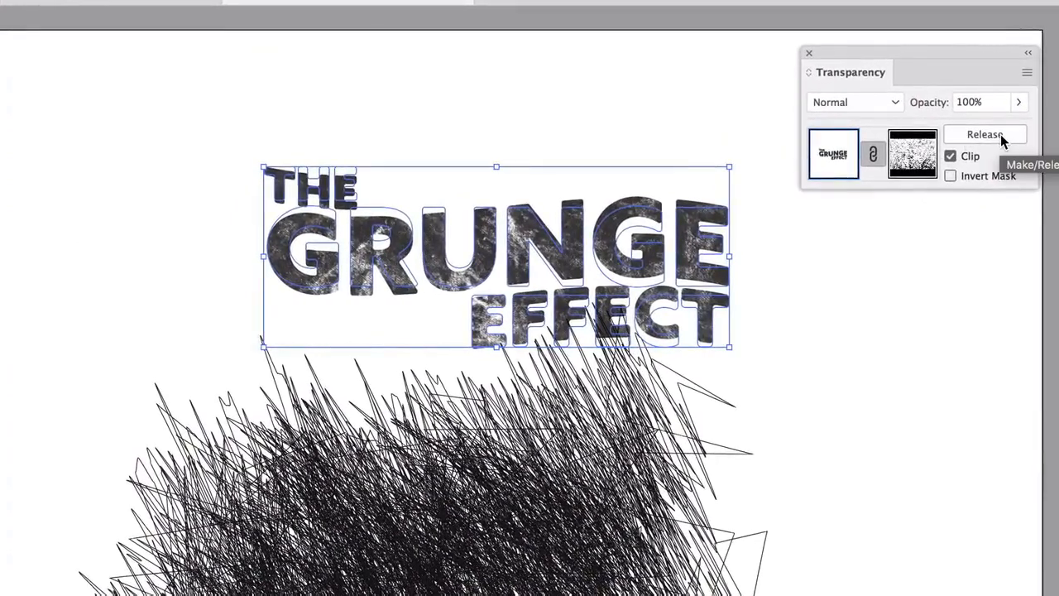
left_click(1001, 134)
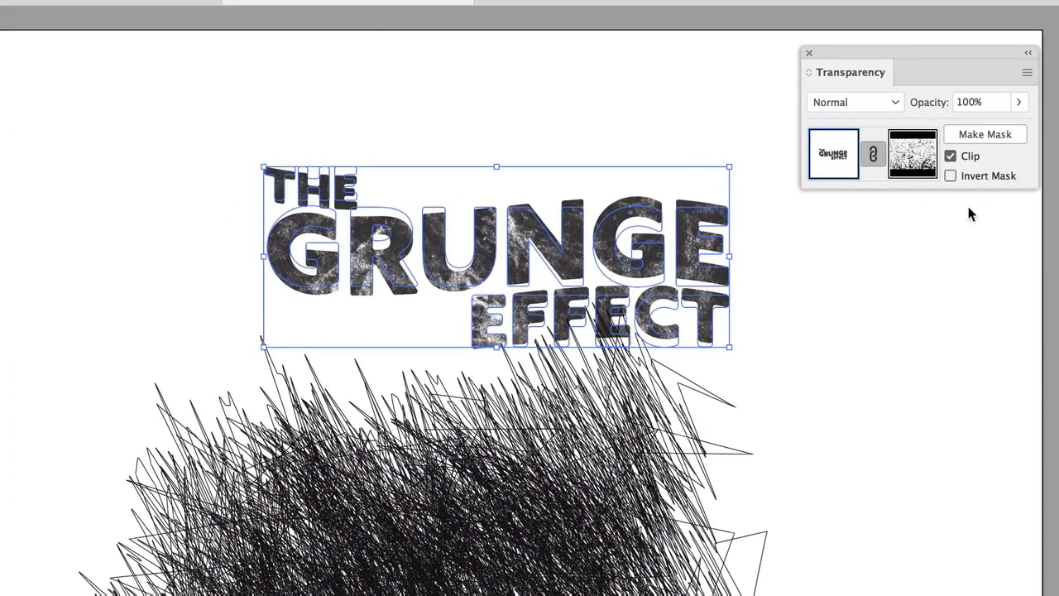
left_click(959, 327)
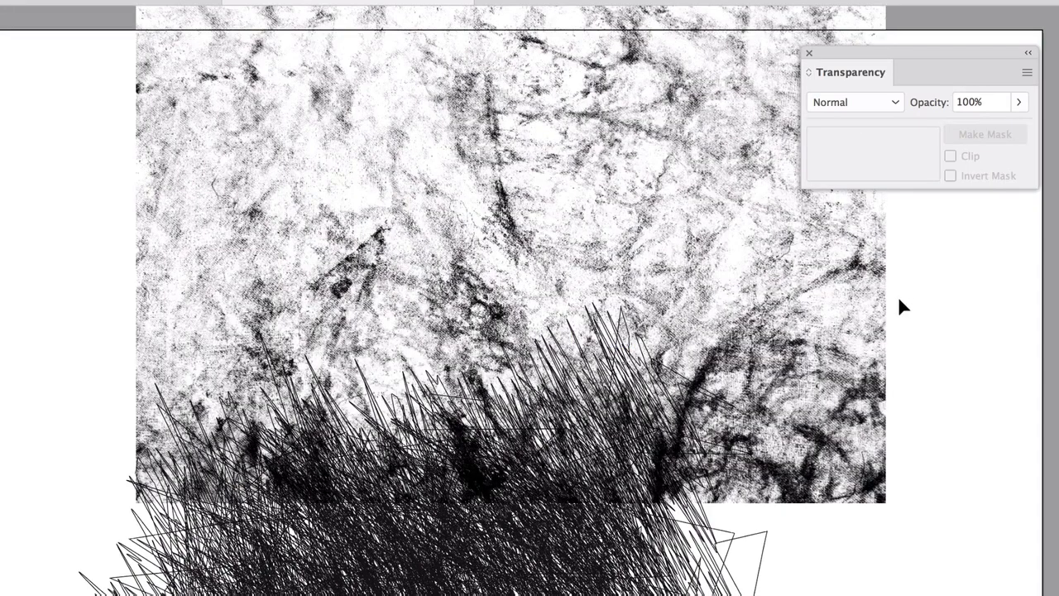
left_click(493, 187)
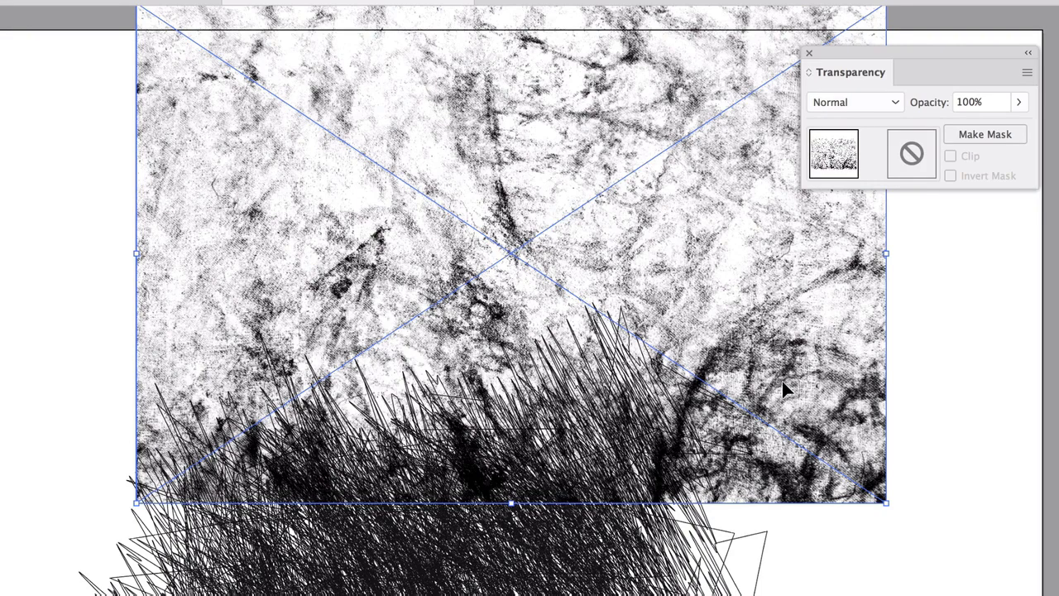
key("Delete")
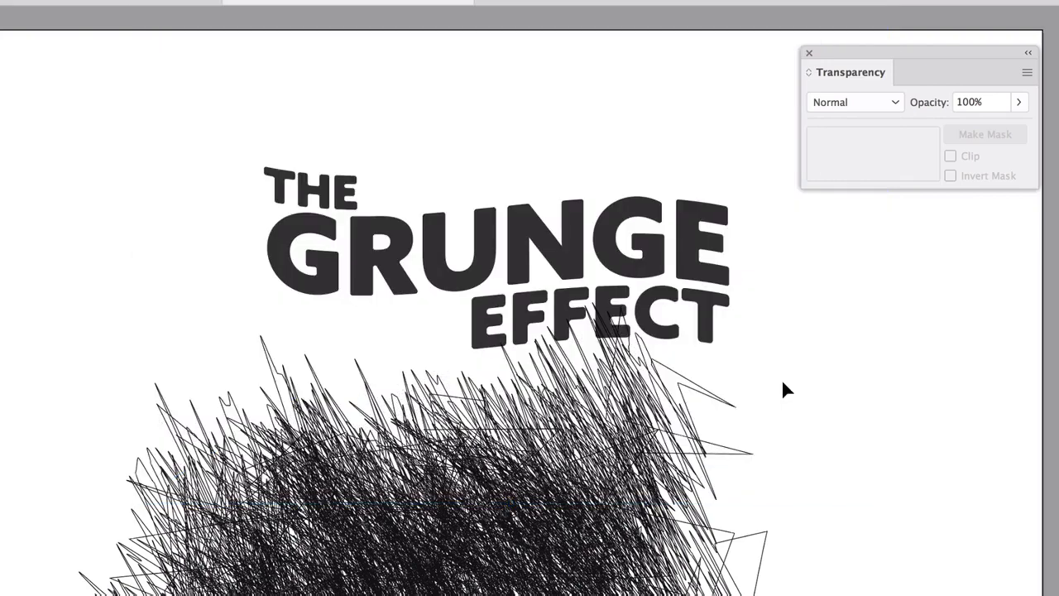
Move the roughened scribble up over the lettering and convert its stroke to outlines.
left_click(583, 493)
left_click_drag(513, 564, 550, 273)
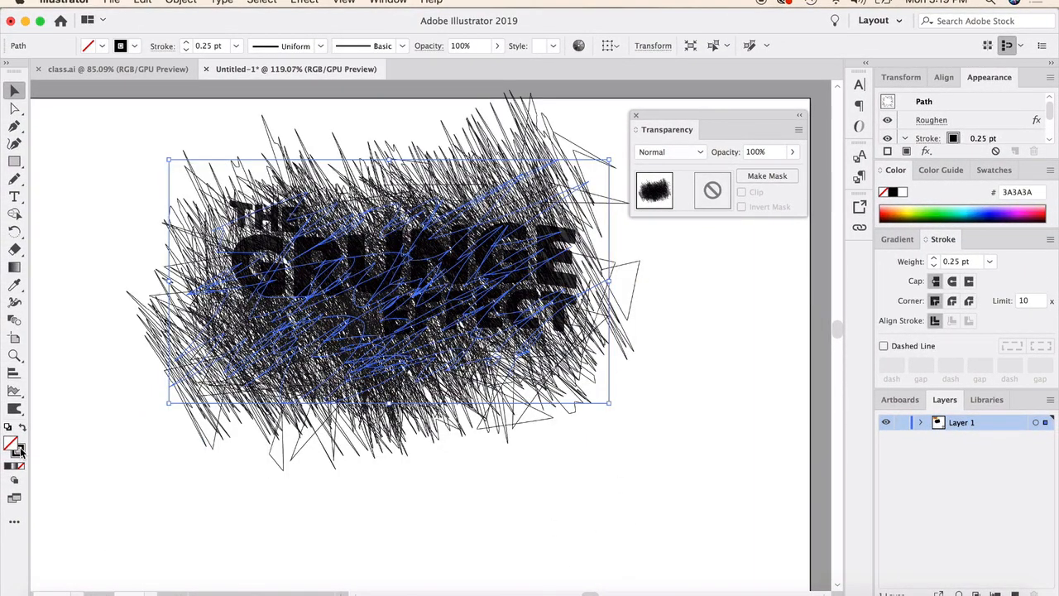
left_click(180, 2)
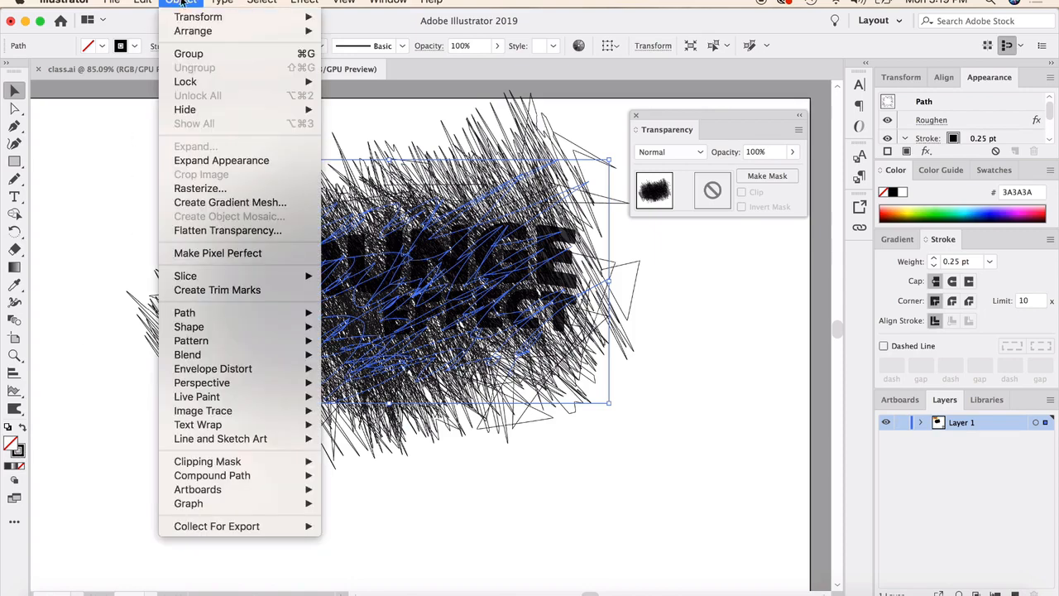
mouse_move(311, 317)
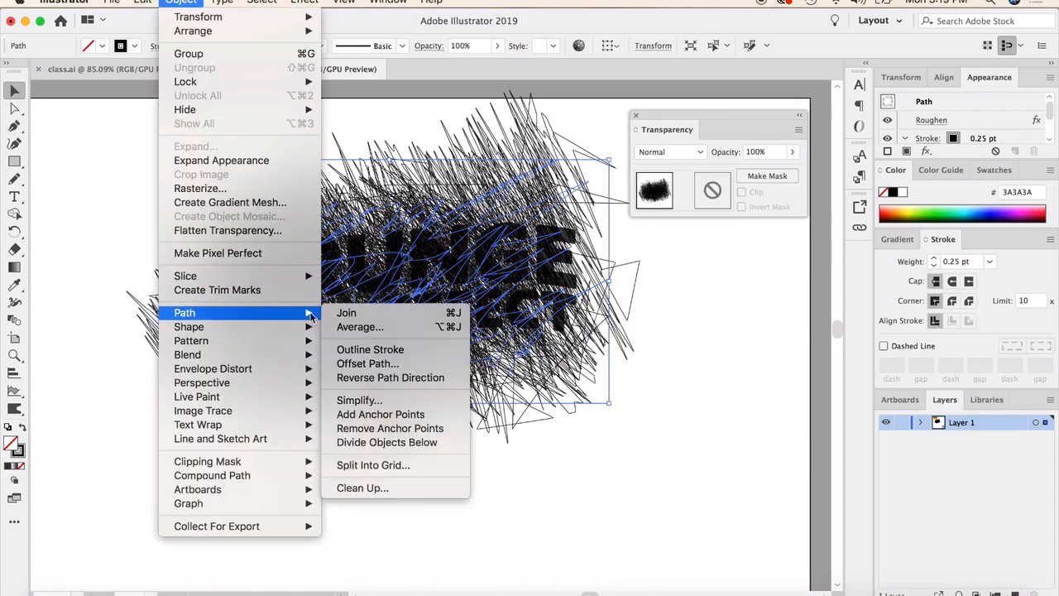
left_click(356, 348)
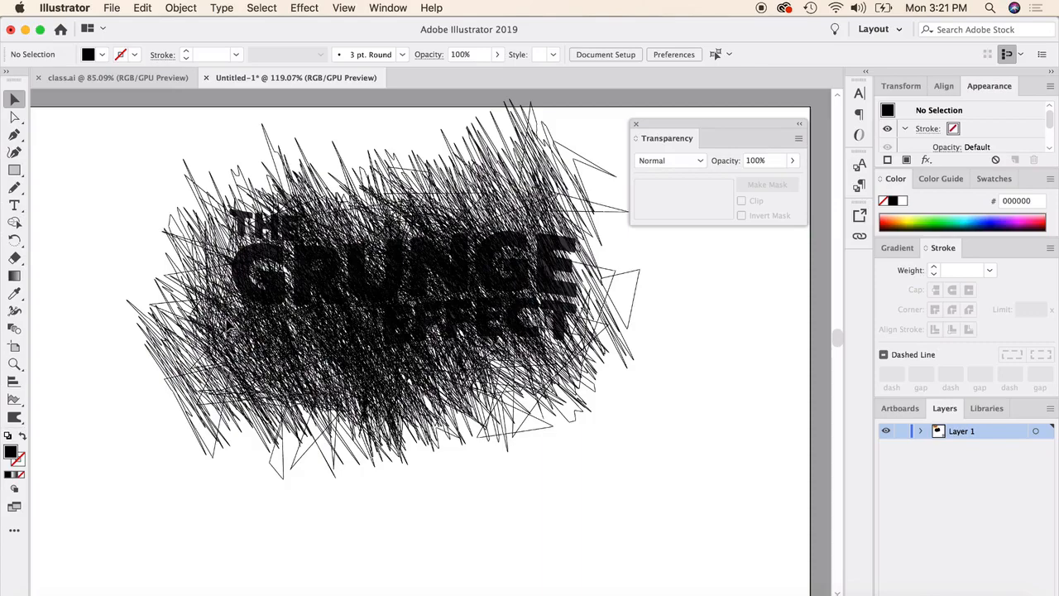
Move the outlined scribble slightly upward over the lettering and deselect it.
left_click(280, 346)
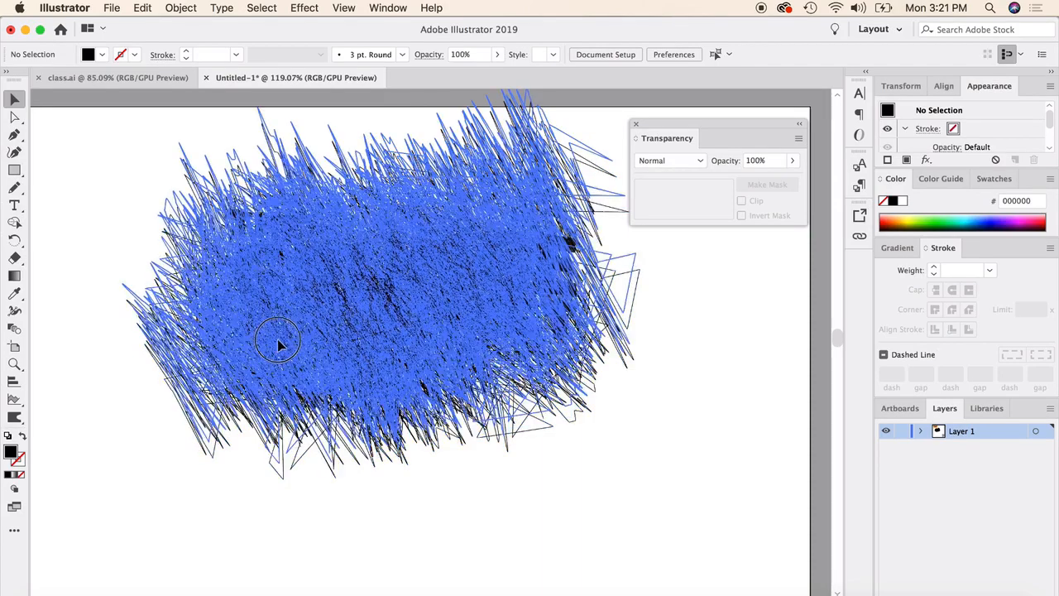
left_click_drag(278, 339, 277, 331)
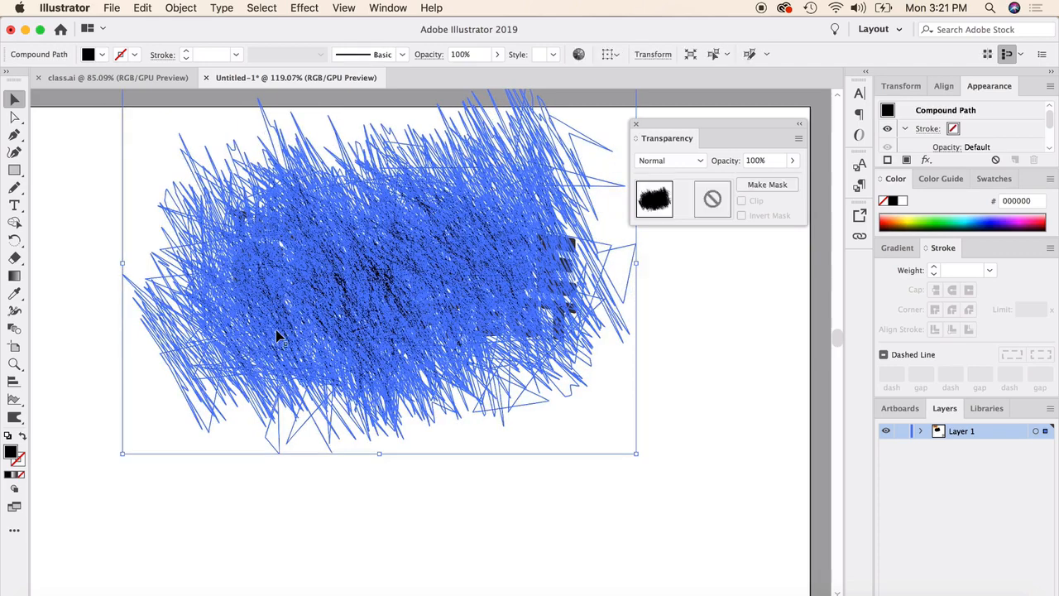
left_click(81, 213)
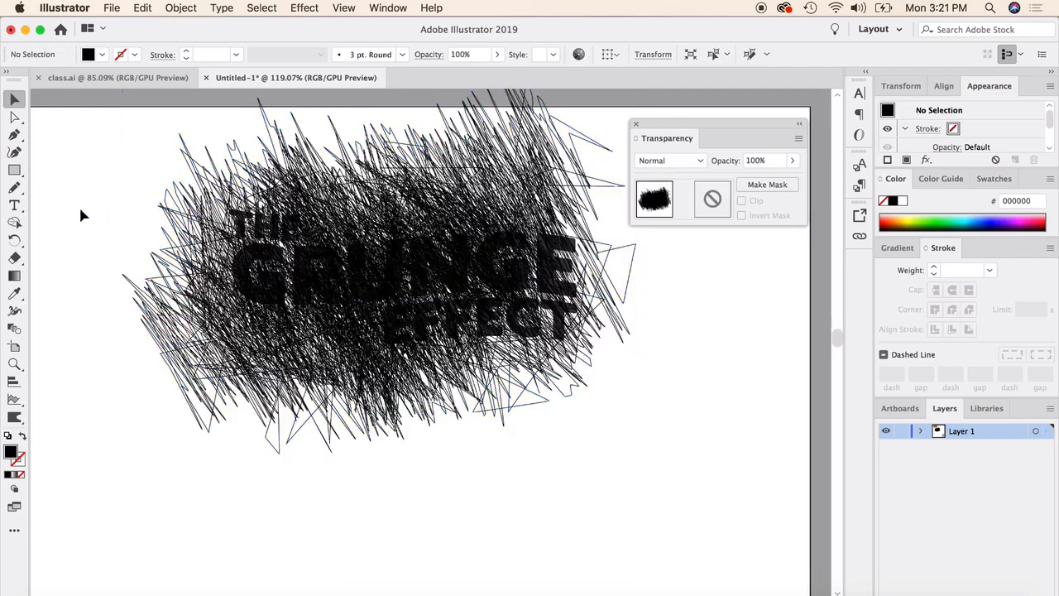
Make an opacity mask from the scribble and the lettering together, with clipping and mask inversion on, and deselect the result.
left_click_drag(287, 228, 639, 477)
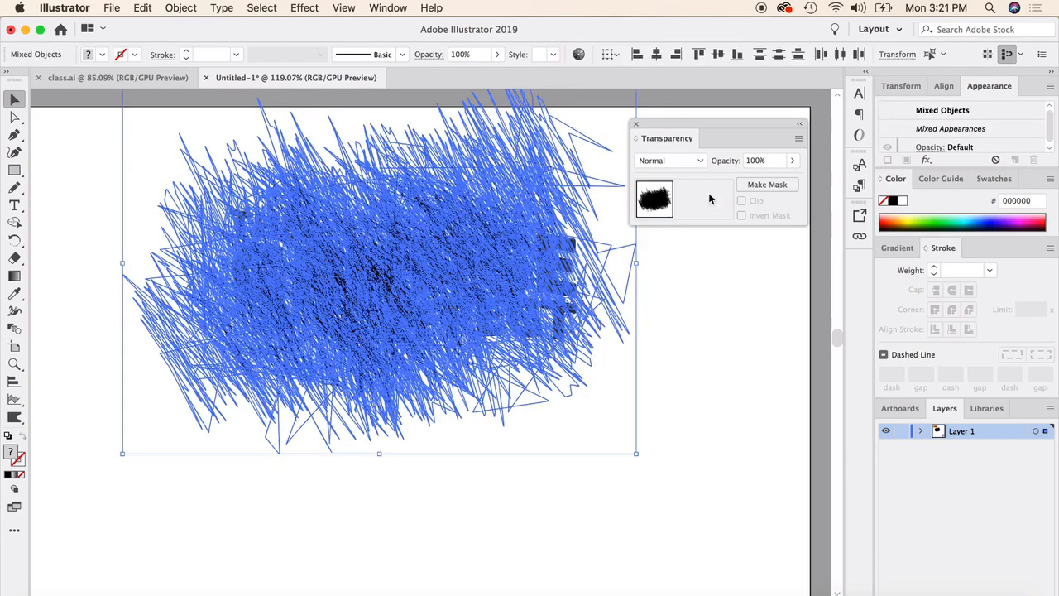
left_click(767, 186)
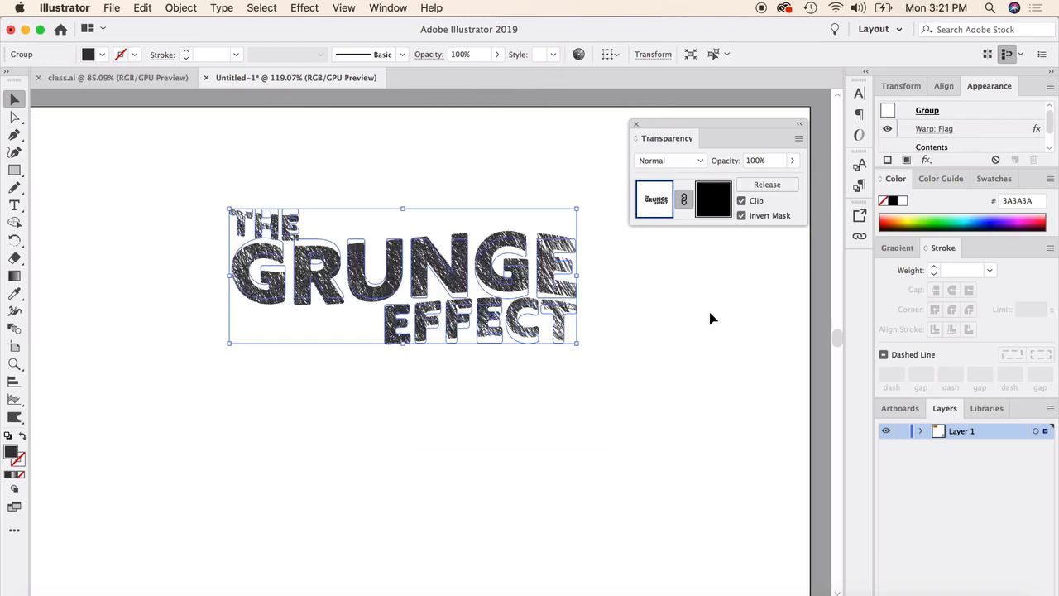
left_click(711, 319)
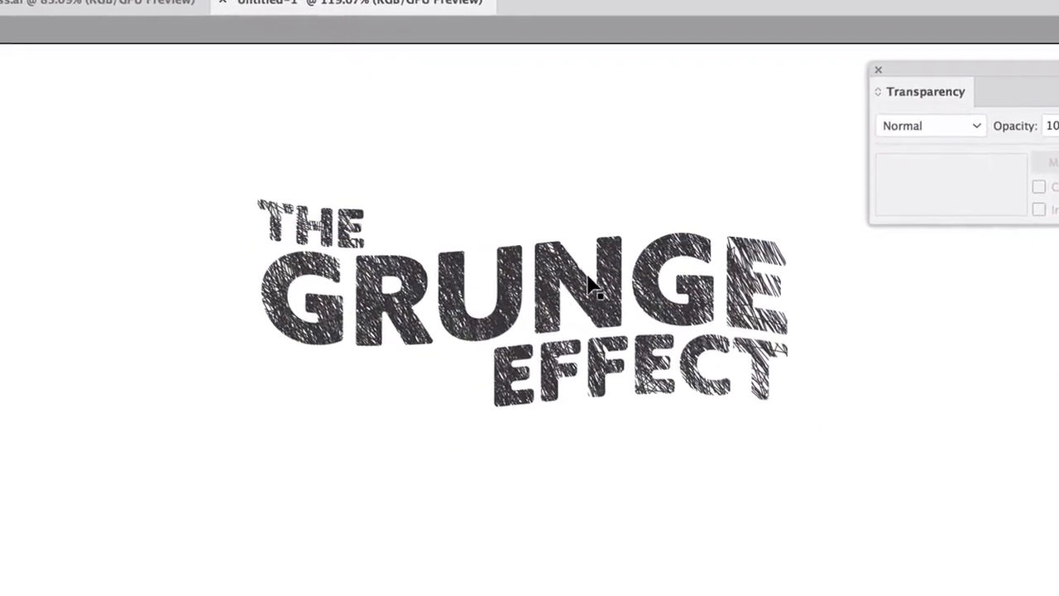
Select the masked lettering and undo the inversion of its opacity mask.
left_click(532, 265)
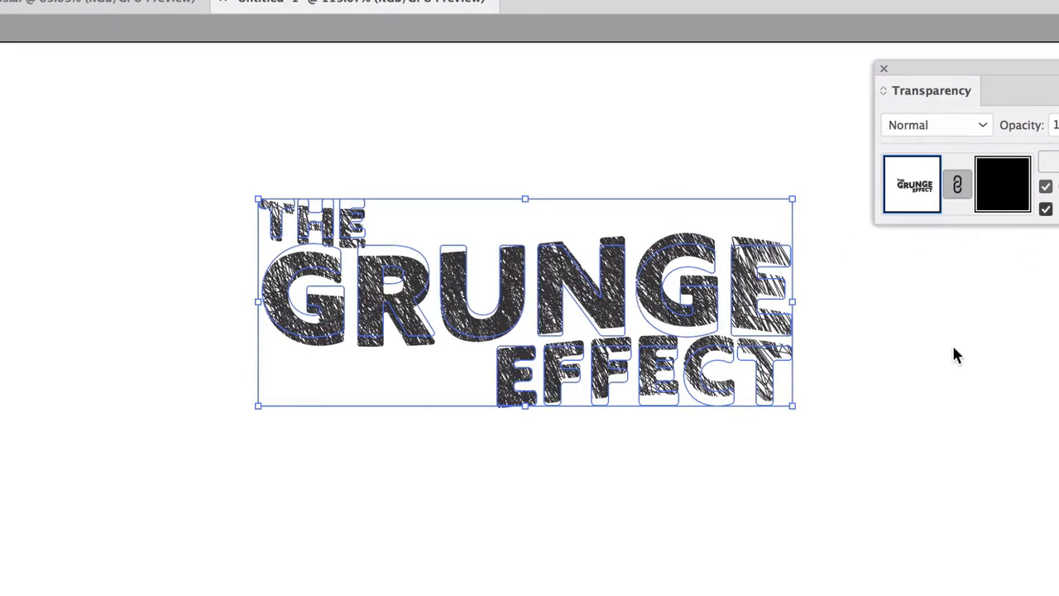
key("super+z")
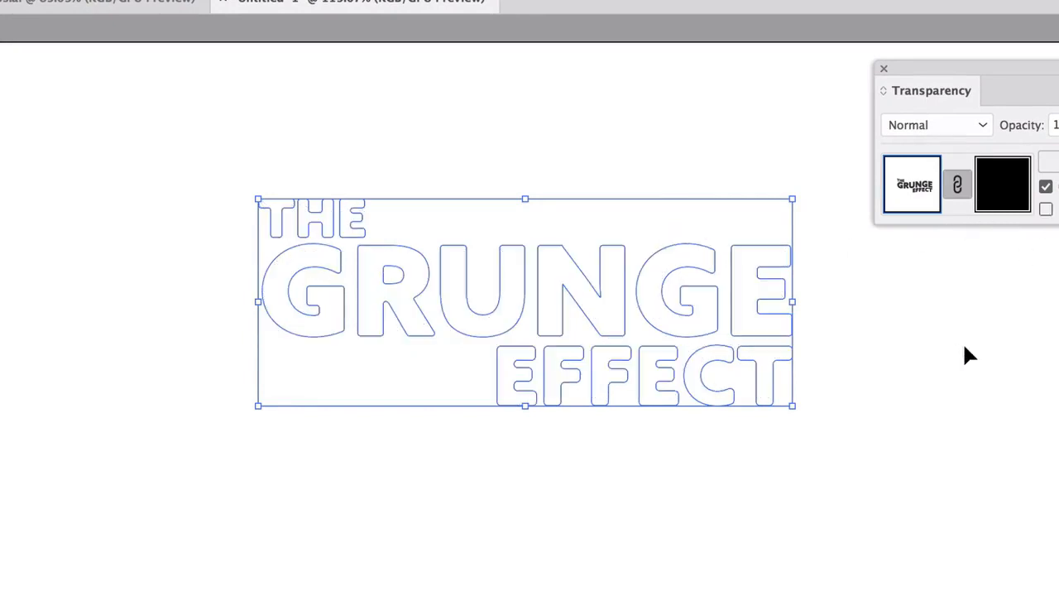